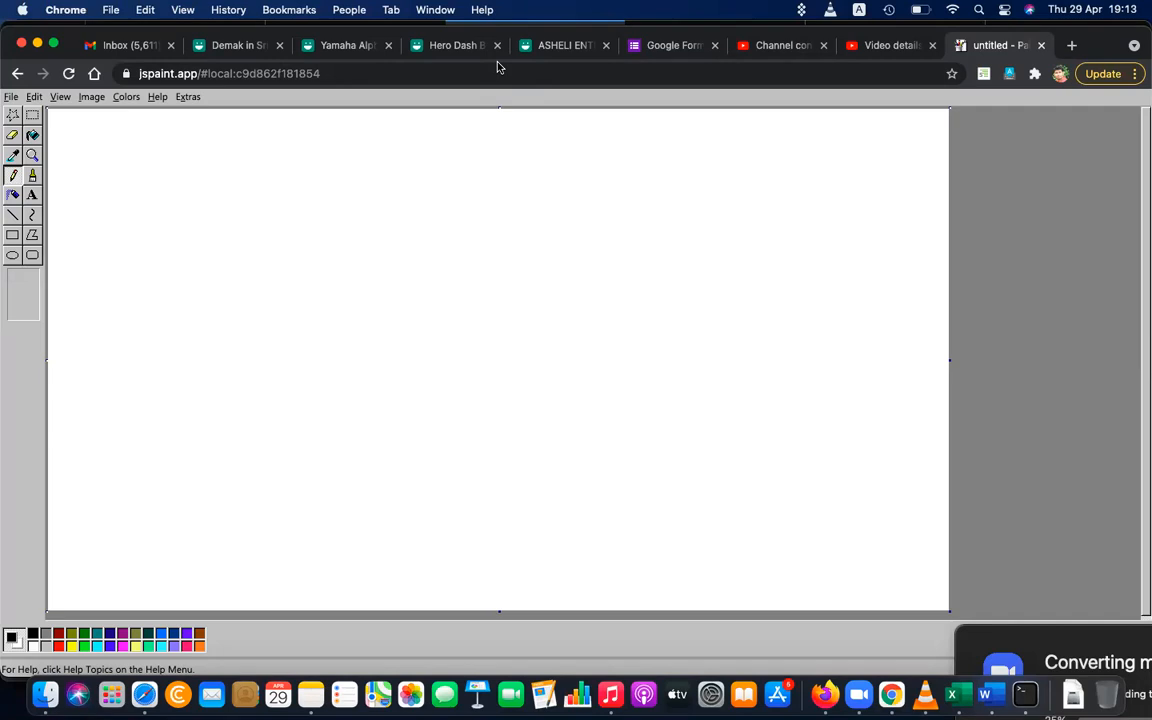
- Start a new blank drawing
click(11, 97)
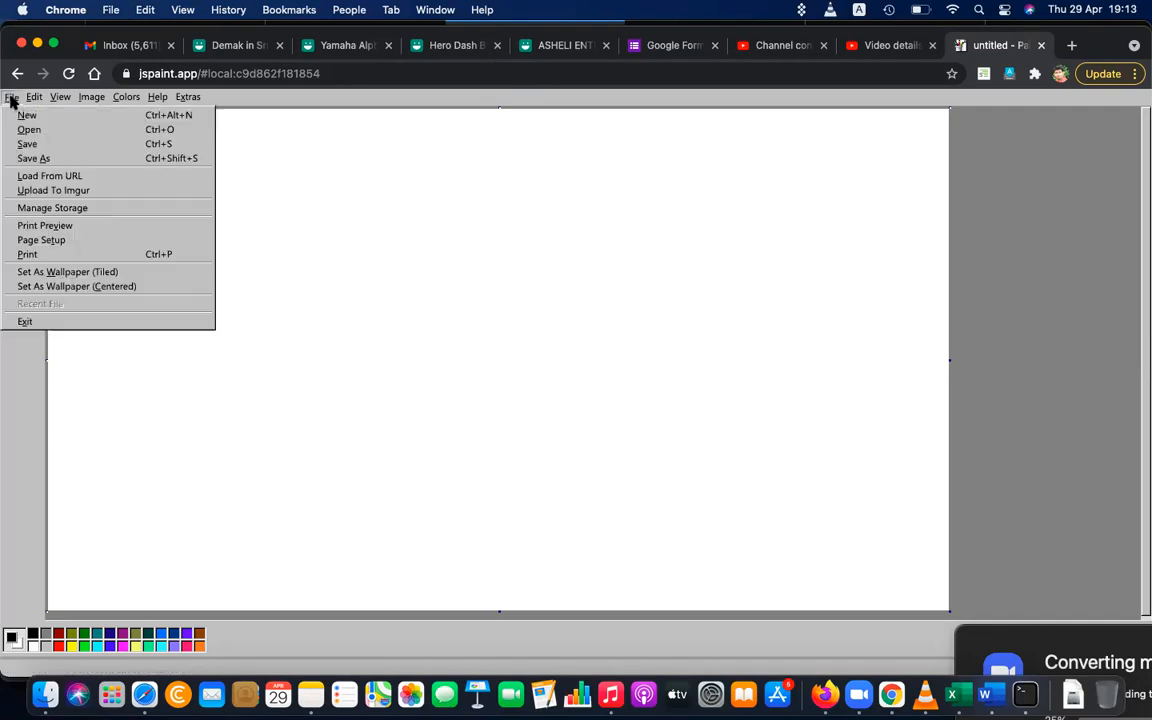
click(27, 114)
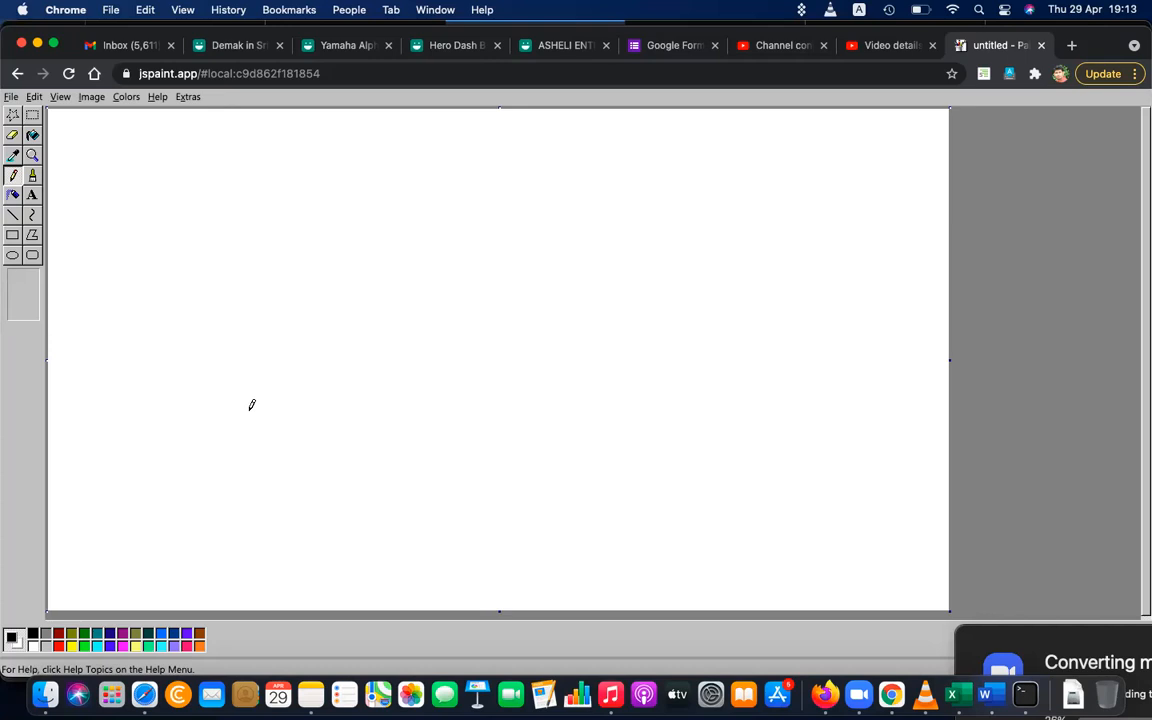
- Start saving the drawing under a new name, choose the JPEG file type, and cancel without saving
click(10, 98)
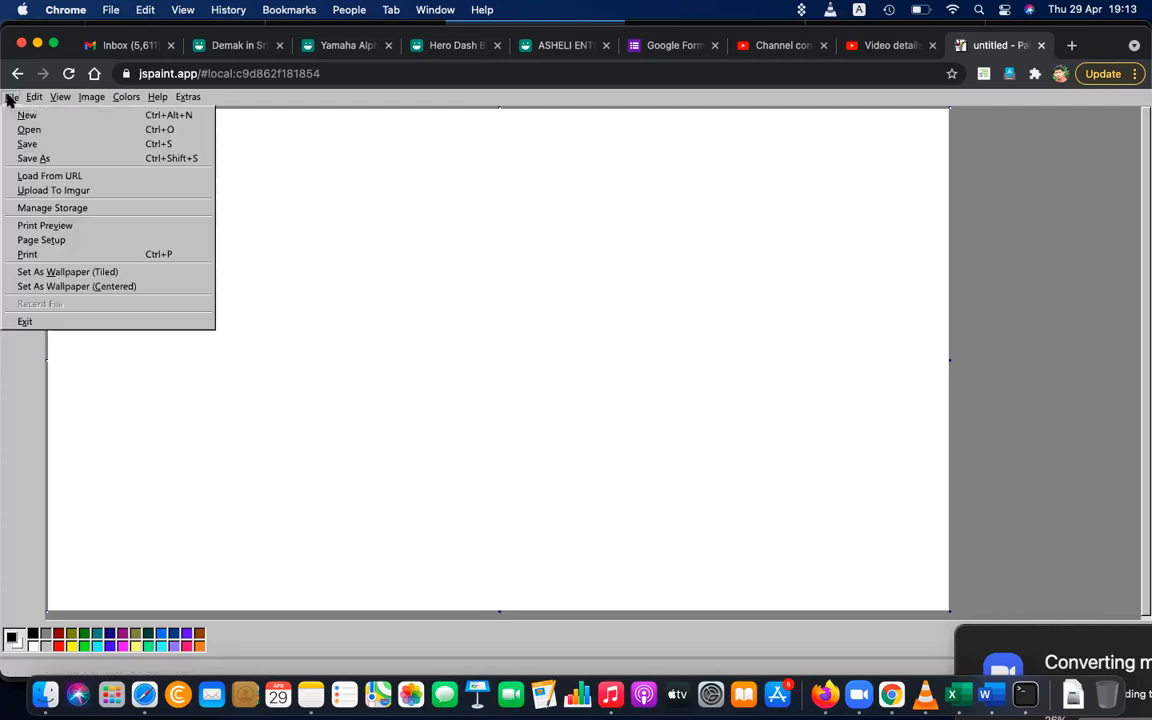
click(40, 158)
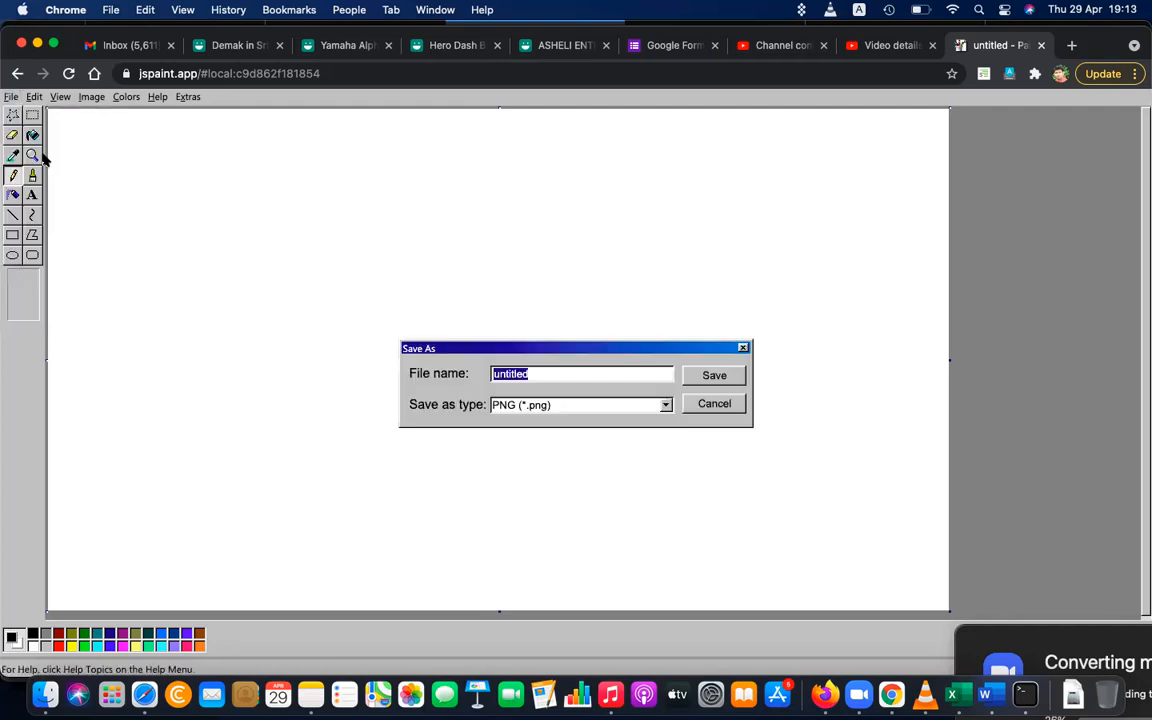
click(665, 404)
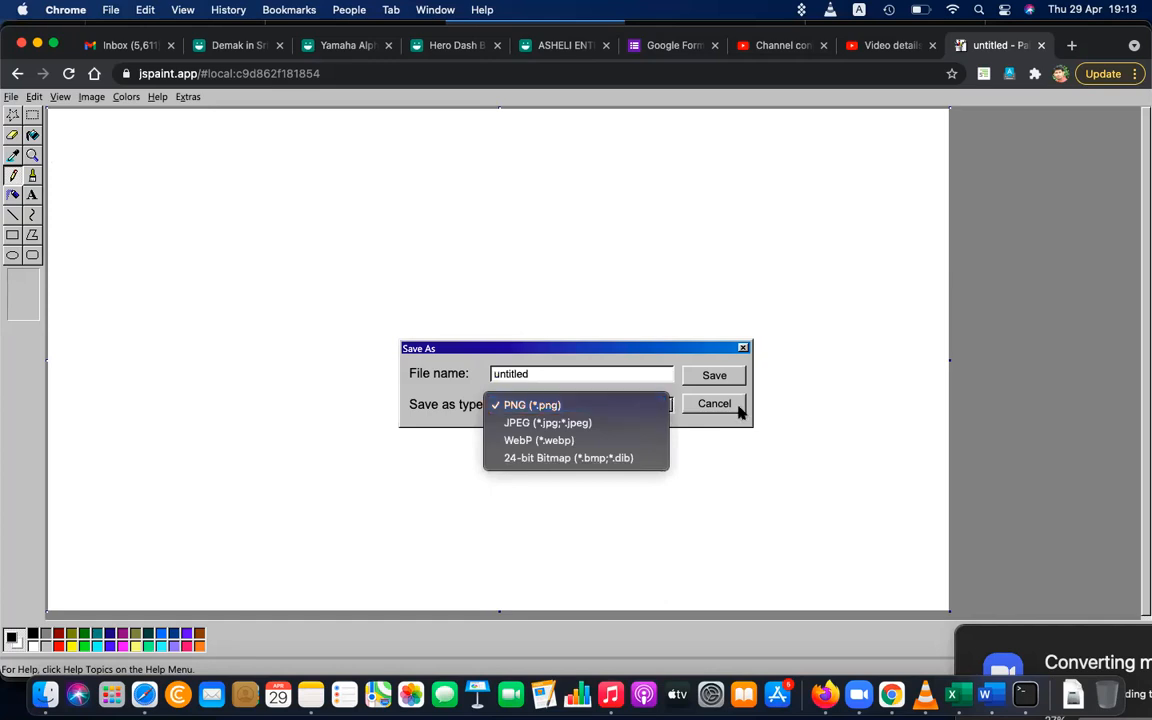
click(533, 405)
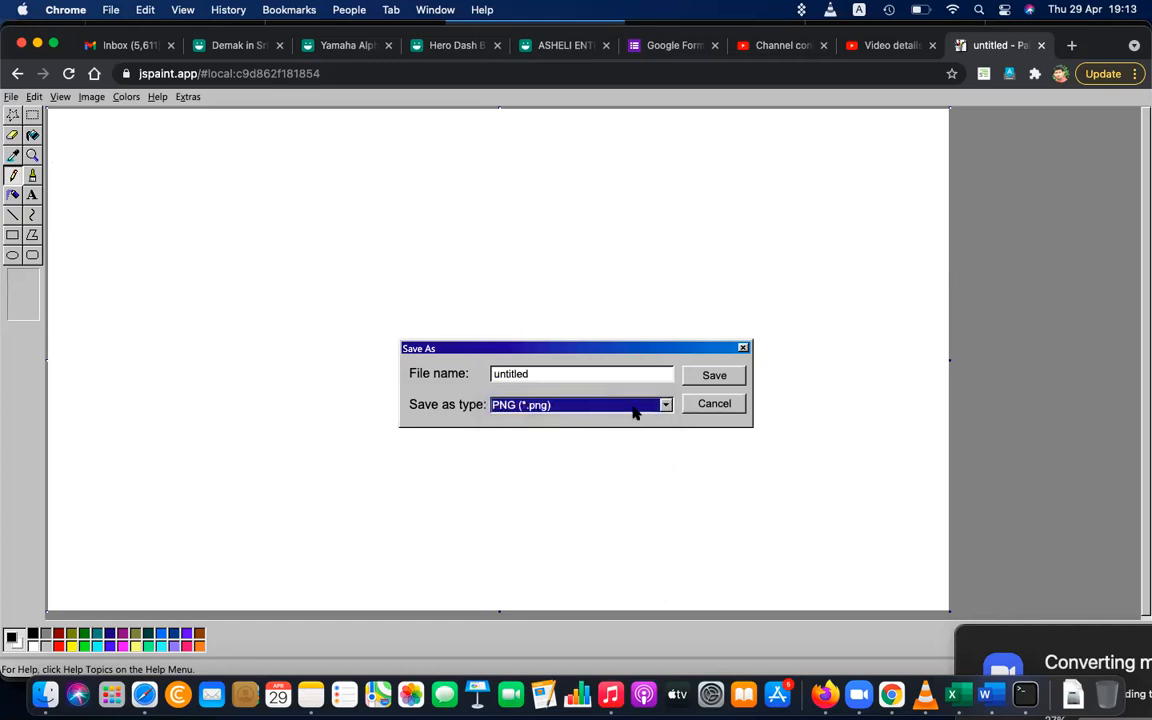
click(635, 406)
click(620, 424)
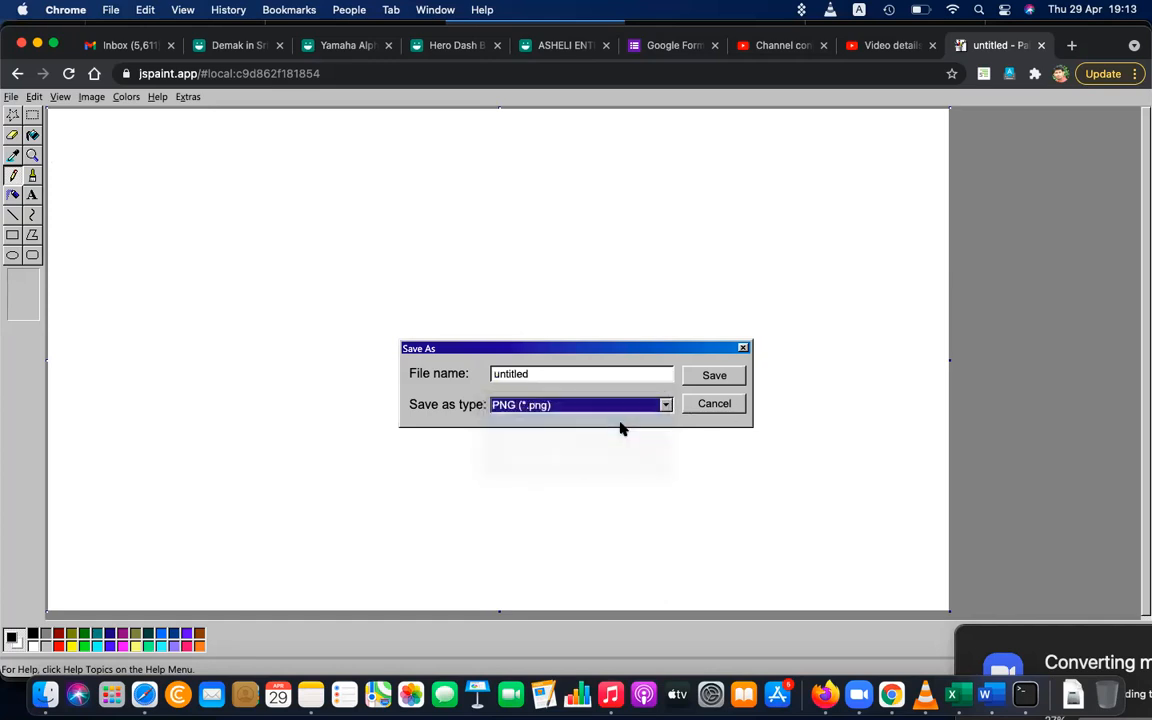
double_click(556, 375)
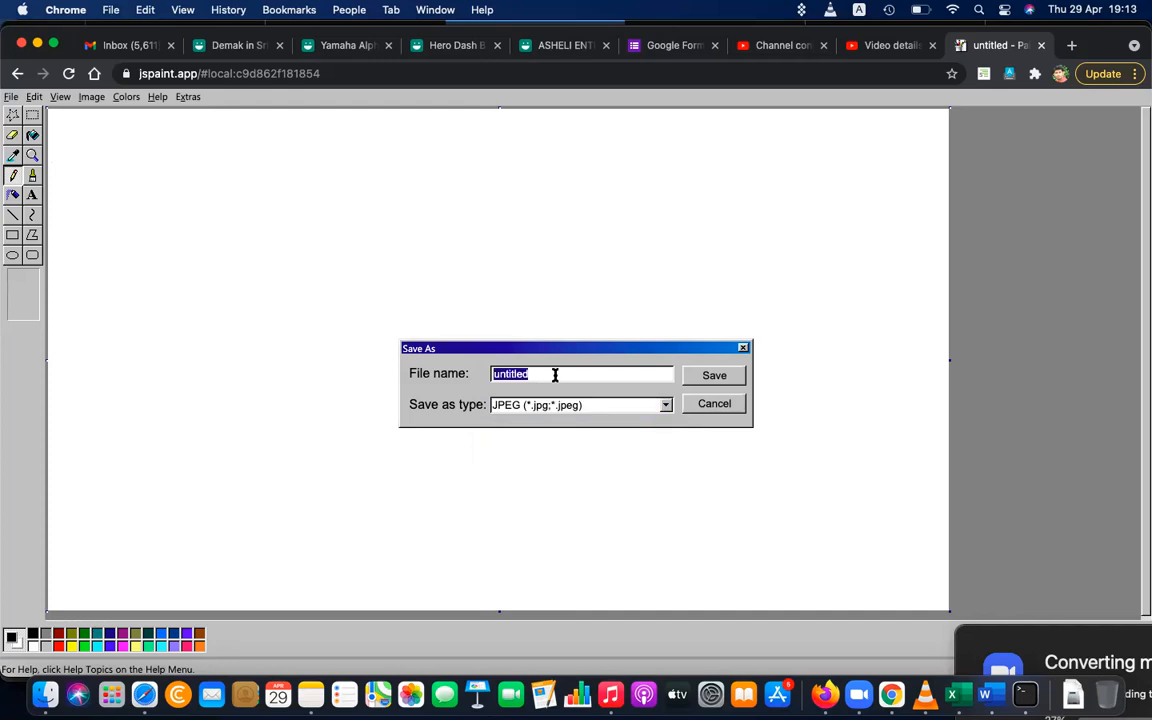
click(724, 404)
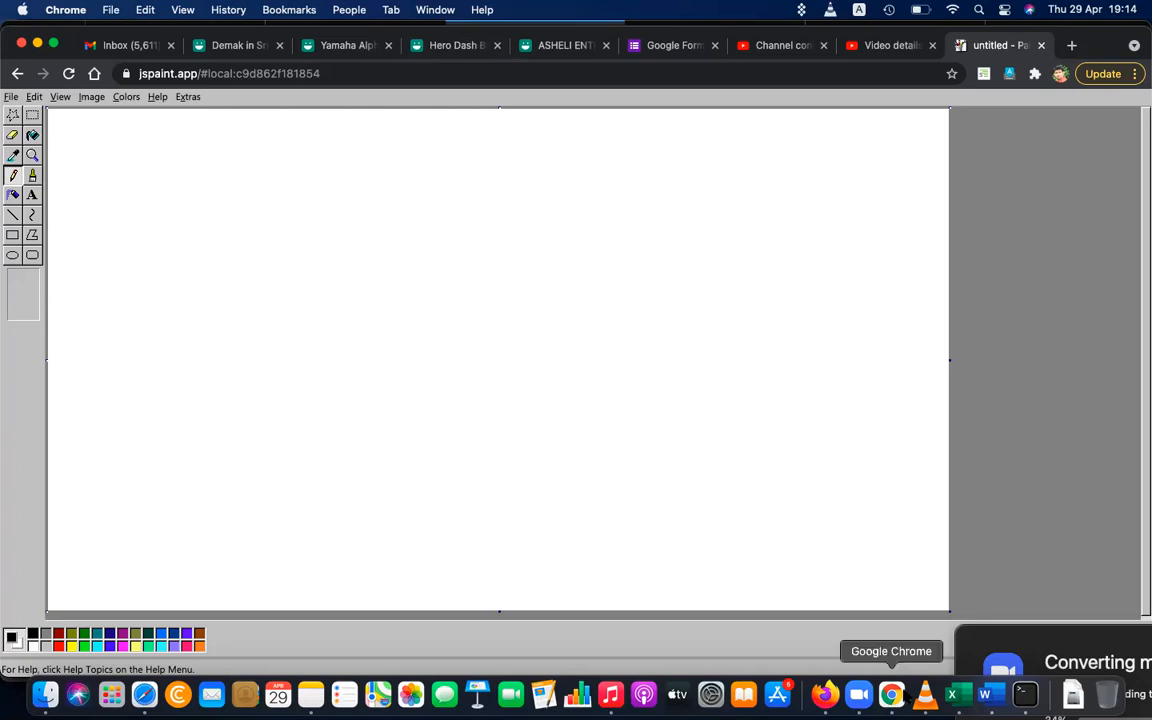
- Switch to the Grade 6 Note document in Word and examine the labelled diagram of the MS Paint window up close
click(995, 700)
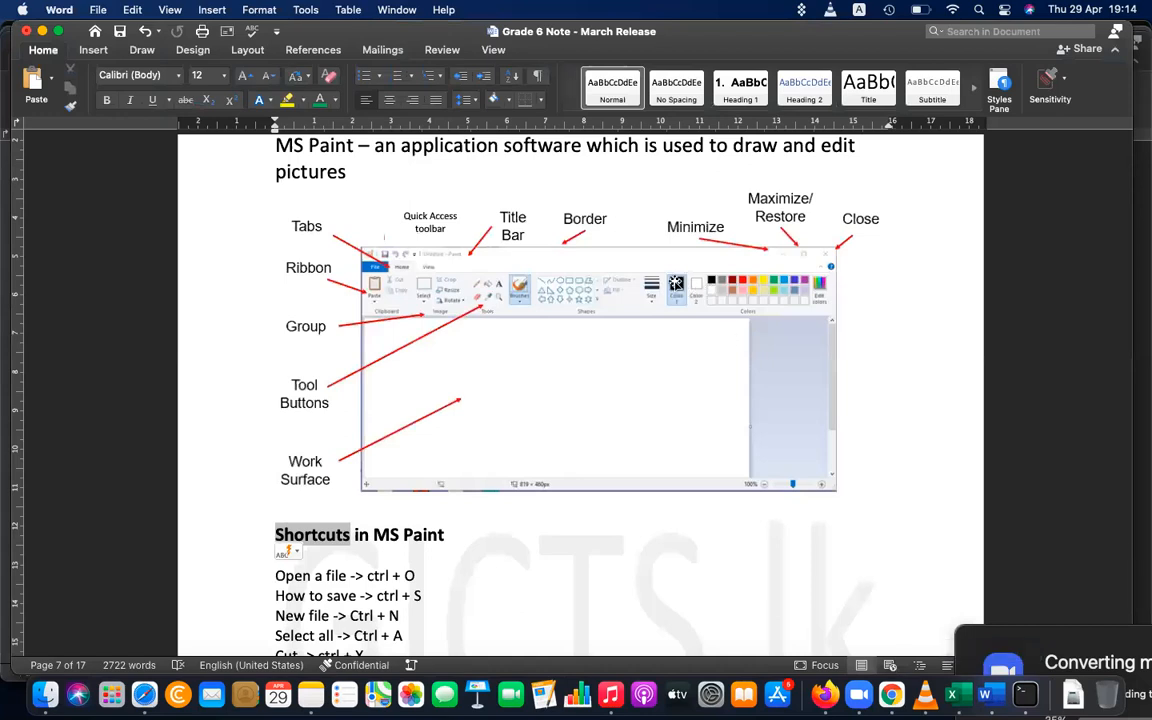
click(709, 285)
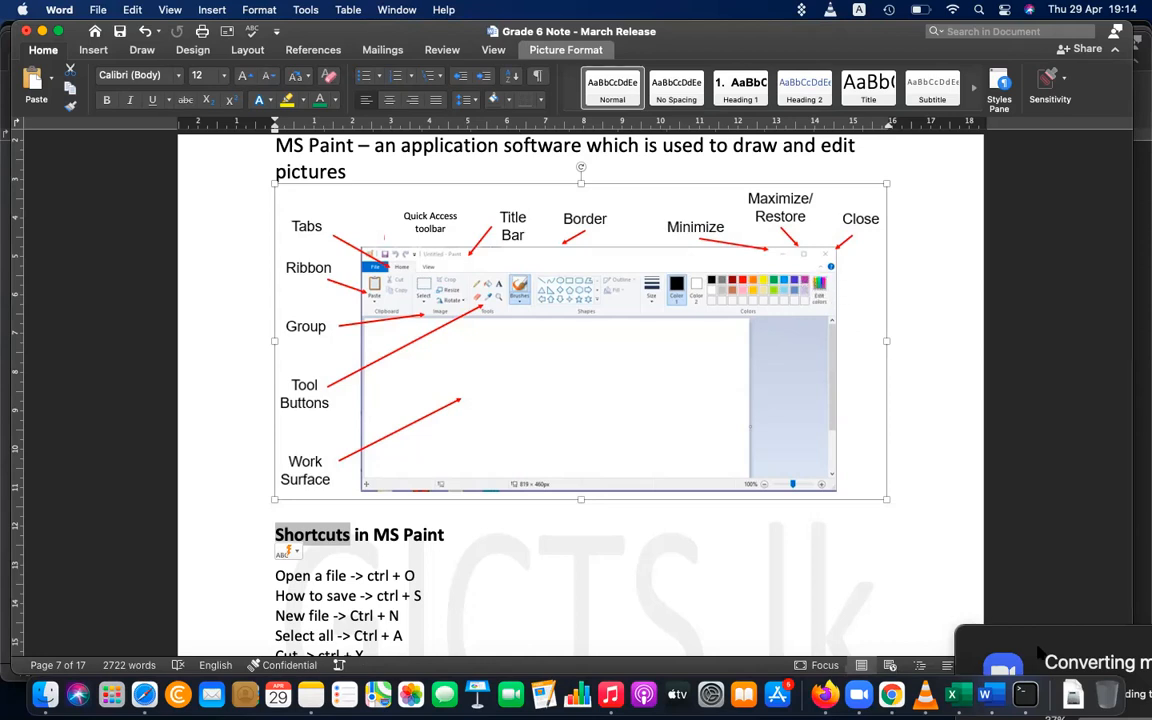
scroll(996, 597, up, 5)
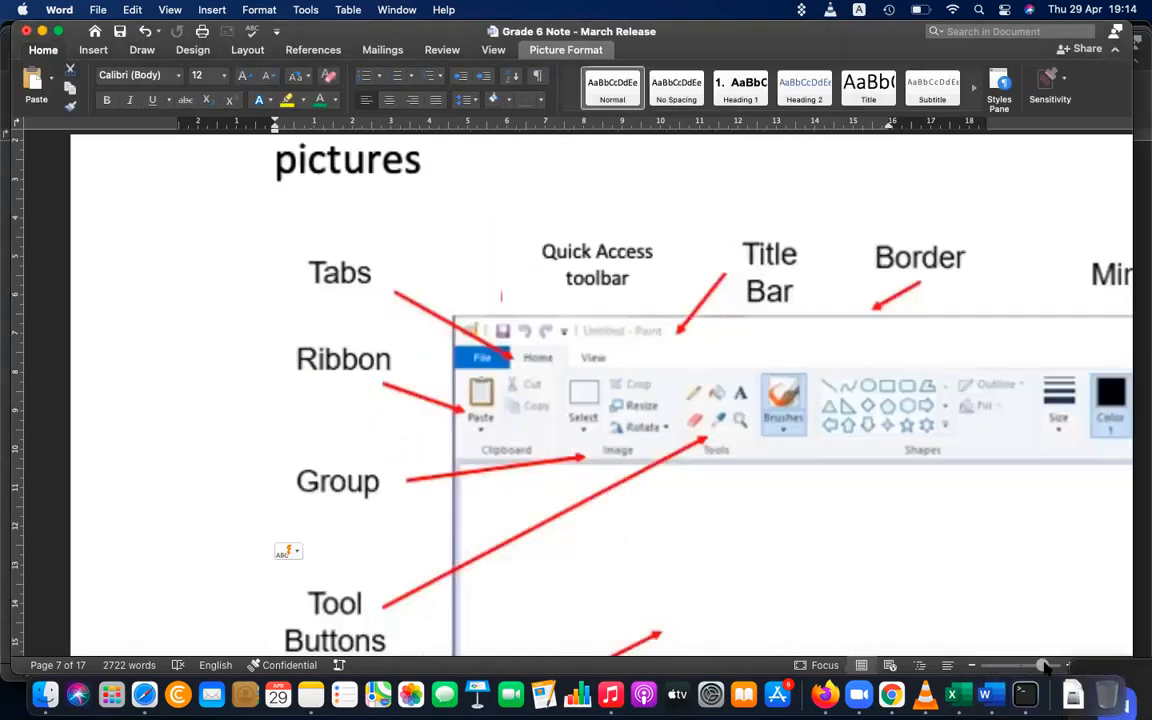
scroll(990, 533, right, 10)
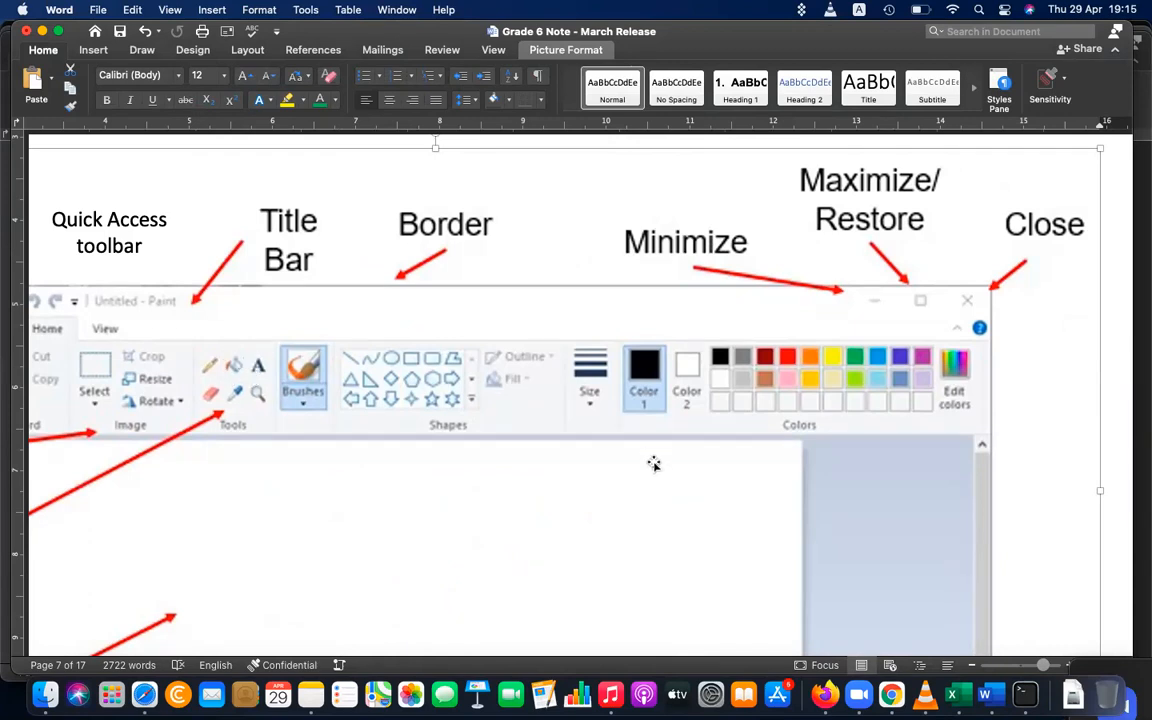
- Switch back to the paint page in Chrome and try several palette colours, finishing with dark teal as the drawing colour
click(891, 694)
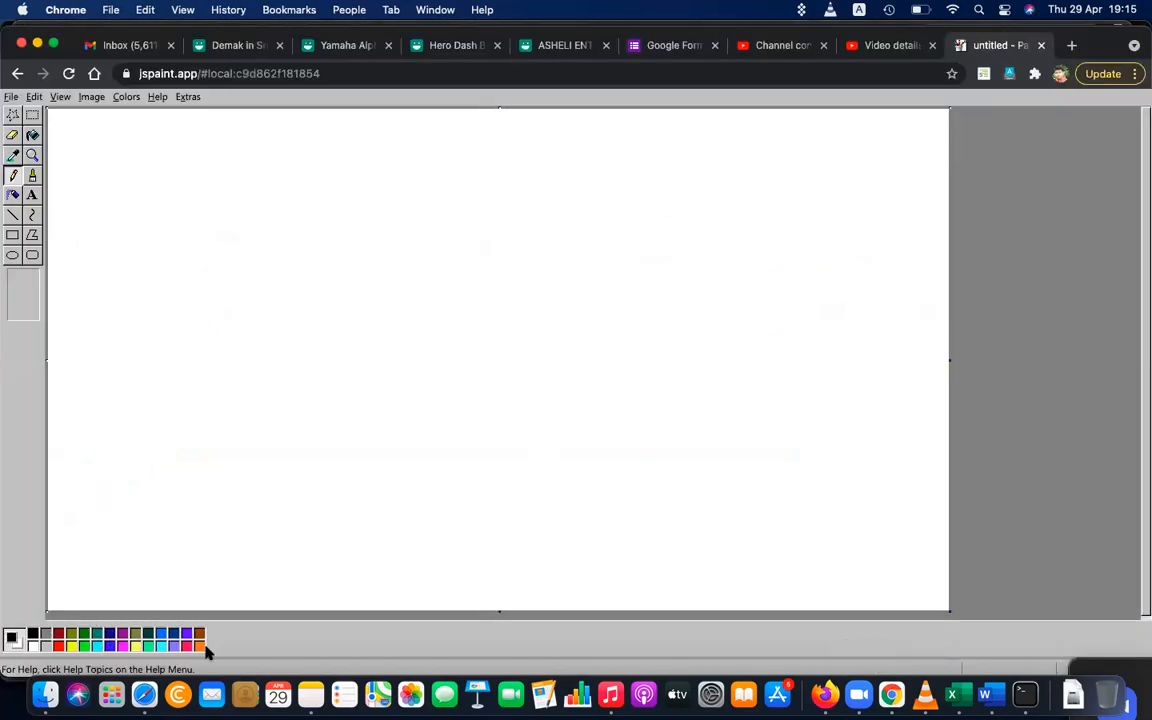
click(15, 637)
click(33, 635)
click(84, 646)
click(199, 646)
click(15, 642)
click(16, 641)
click(199, 634)
click(84, 634)
click(148, 634)
- Sketch freehand outlines of three overlapping mountains across the lower half of the canvas with the Pencil tool
mouse_move(49, 493)
mouse_down()
mouse_move(113, 437)
mouse_move(140, 436)
mouse_move(203, 392)
mouse_move(342, 487)
mouse_move(446, 510)
mouse_up()
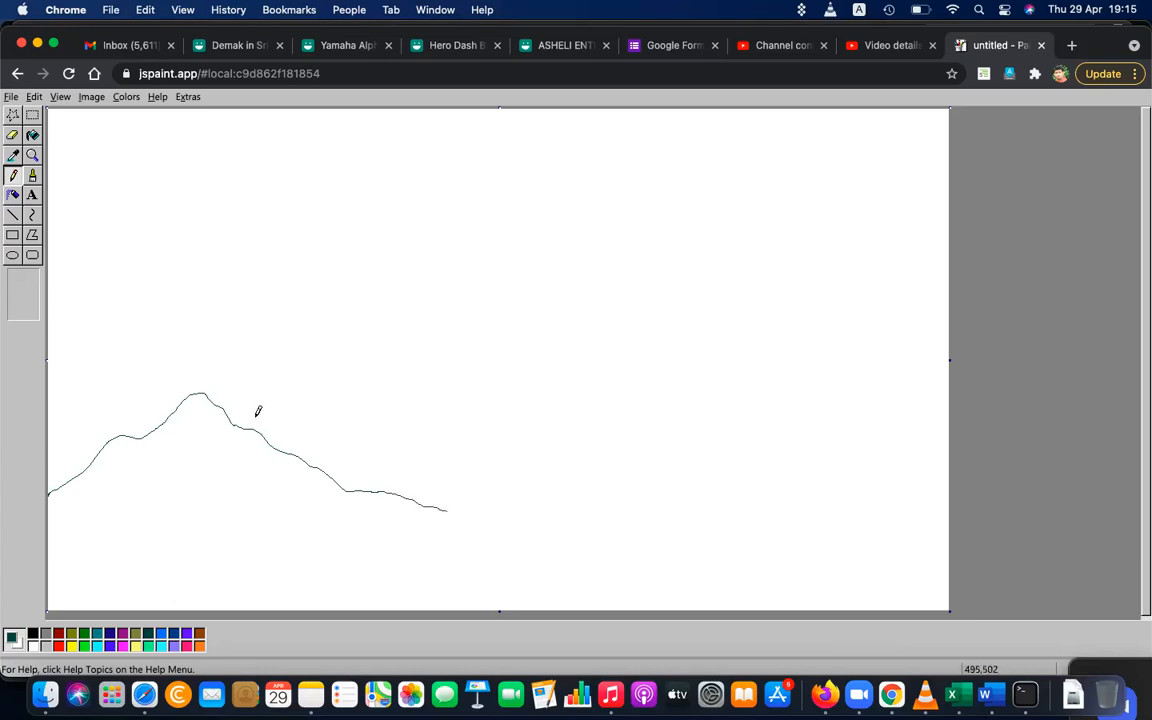
mouse_move(267, 441)
mouse_down()
mouse_move(350, 369)
mouse_move(430, 381)
mouse_move(532, 334)
mouse_move(735, 384)
mouse_up()
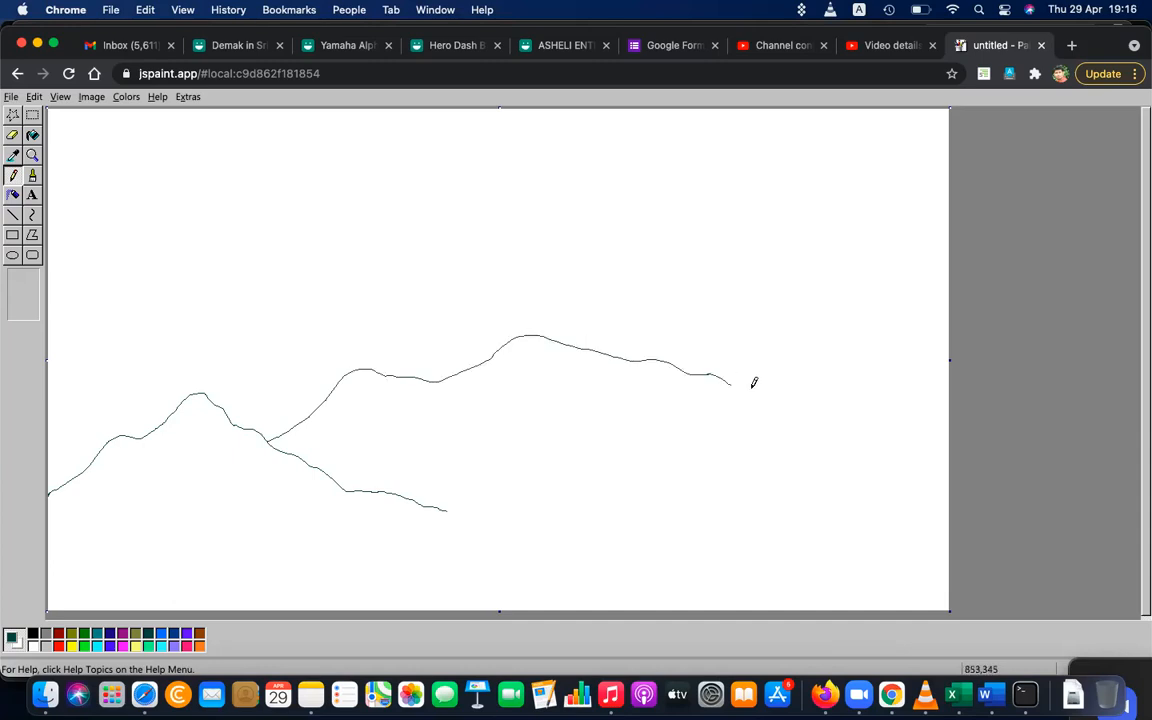
mouse_move(575, 499)
mouse_down()
mouse_move(648, 453)
mouse_move(653, 437)
mouse_move(739, 398)
mouse_up()
mouse_move(750, 388)
mouse_down()
mouse_move(771, 316)
mouse_move(845, 386)
mouse_move(873, 444)
mouse_move(950, 496)
mouse_up()
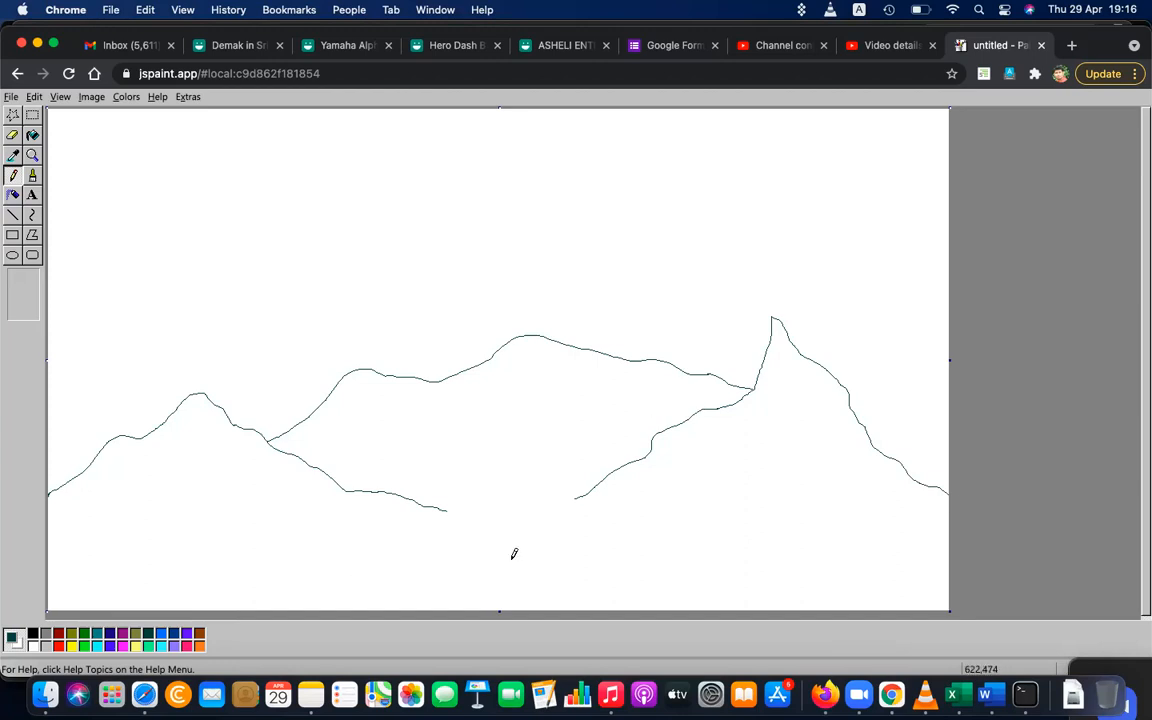
mouse_move(447, 510)
mouse_down()
mouse_move(594, 534)
mouse_move(593, 506)
mouse_move(537, 509)
mouse_up()
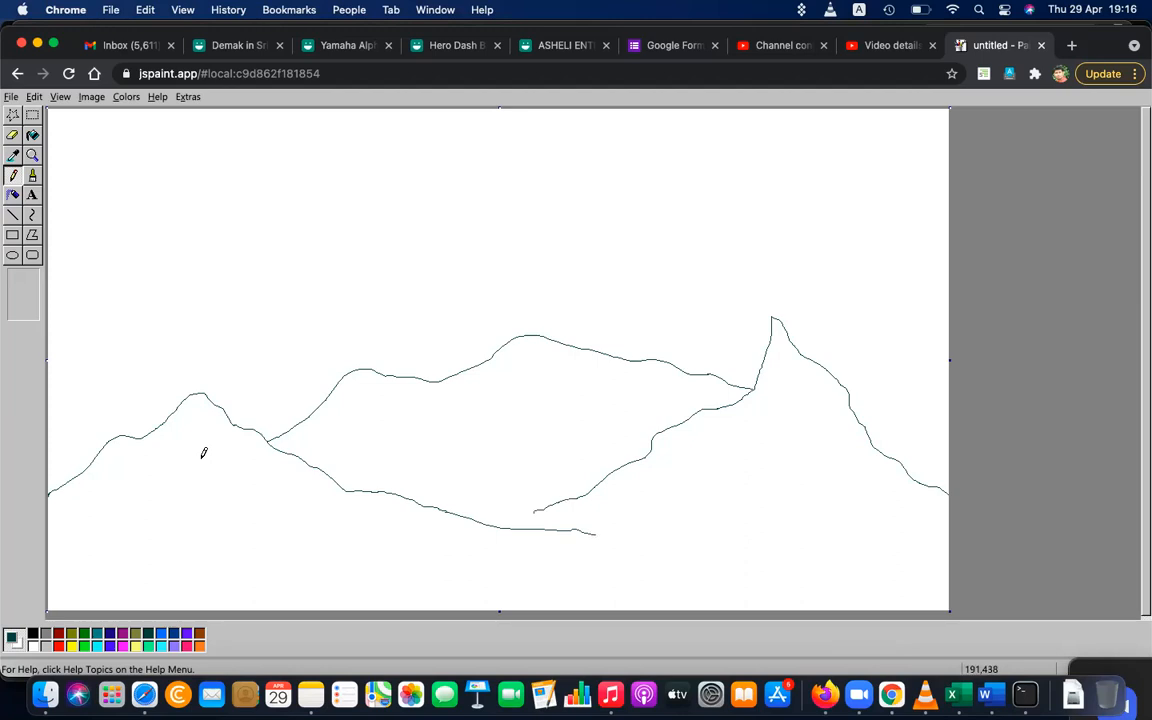
- Paint a bright blue river with the large forward-slash brush from the valley to the lower canvas edge, adding two branches up the right mountain
click(32, 178)
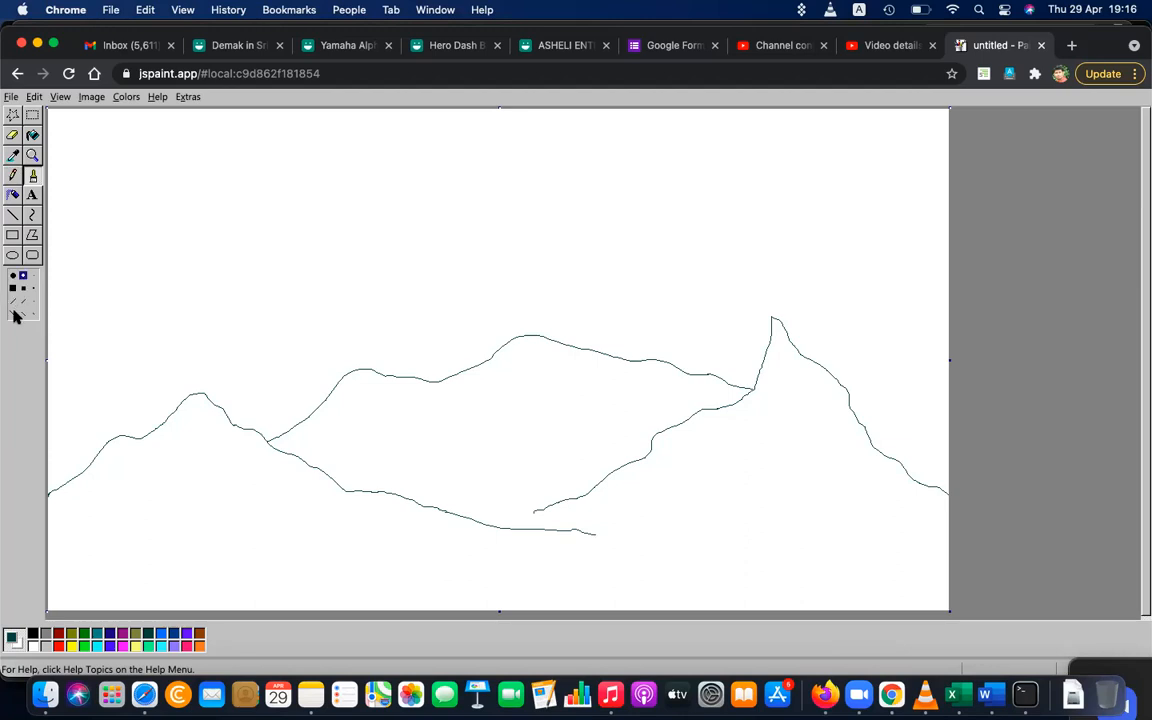
click(12, 300)
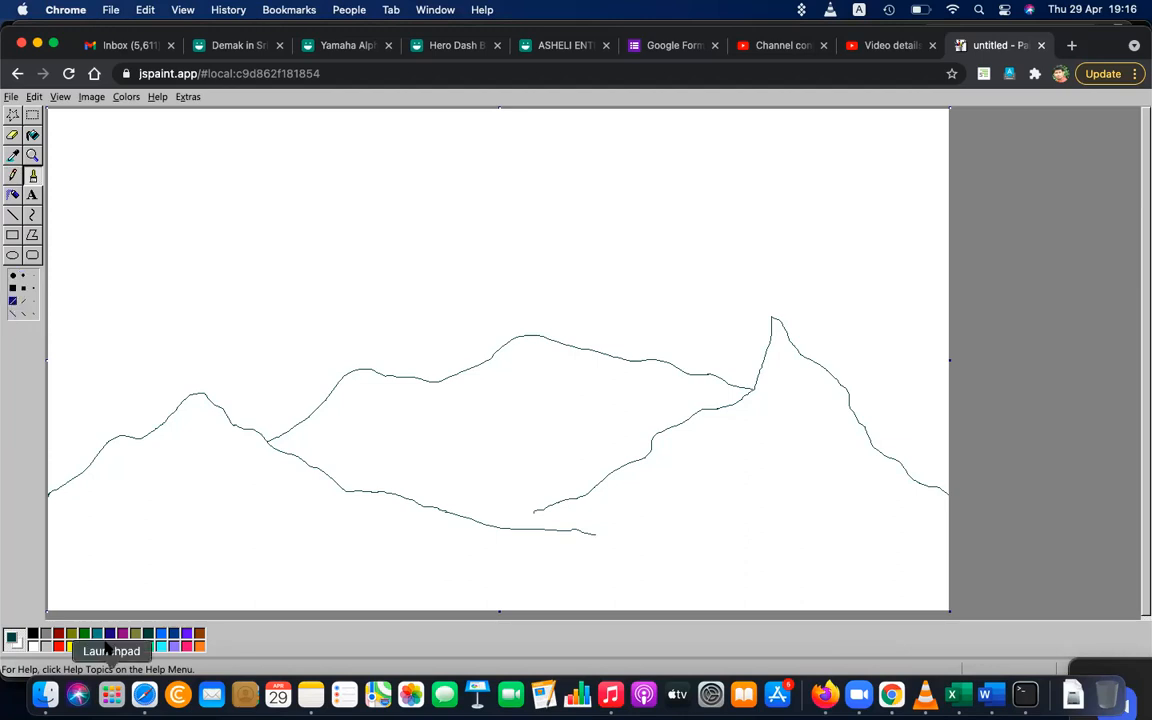
click(162, 637)
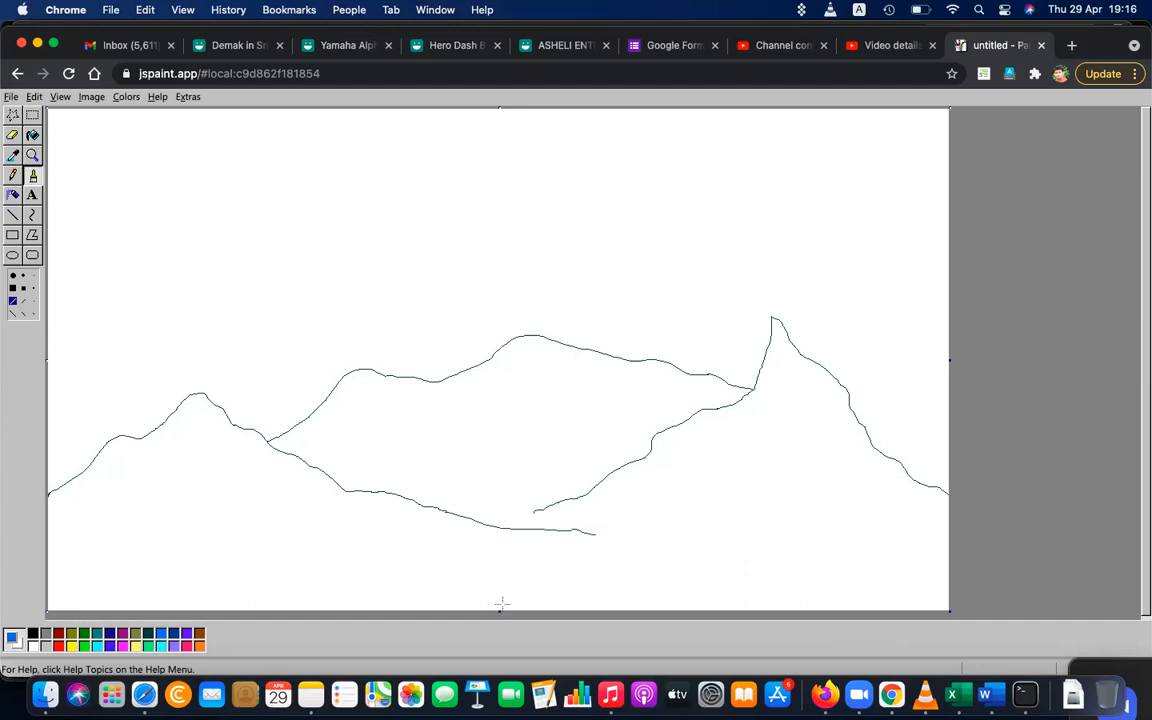
mouse_move(532, 512)
mouse_down()
mouse_move(637, 533)
mouse_move(691, 575)
mouse_move(882, 607)
mouse_up()
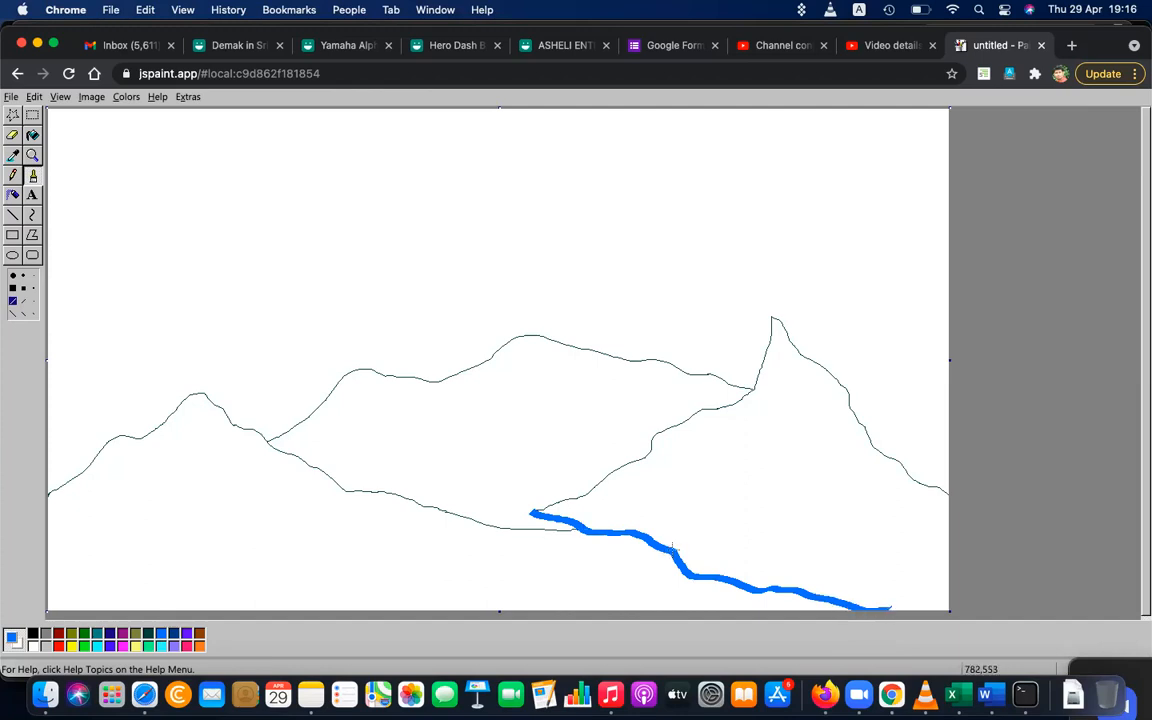
drag(671, 545, 706, 494)
drag(620, 527, 617, 494)
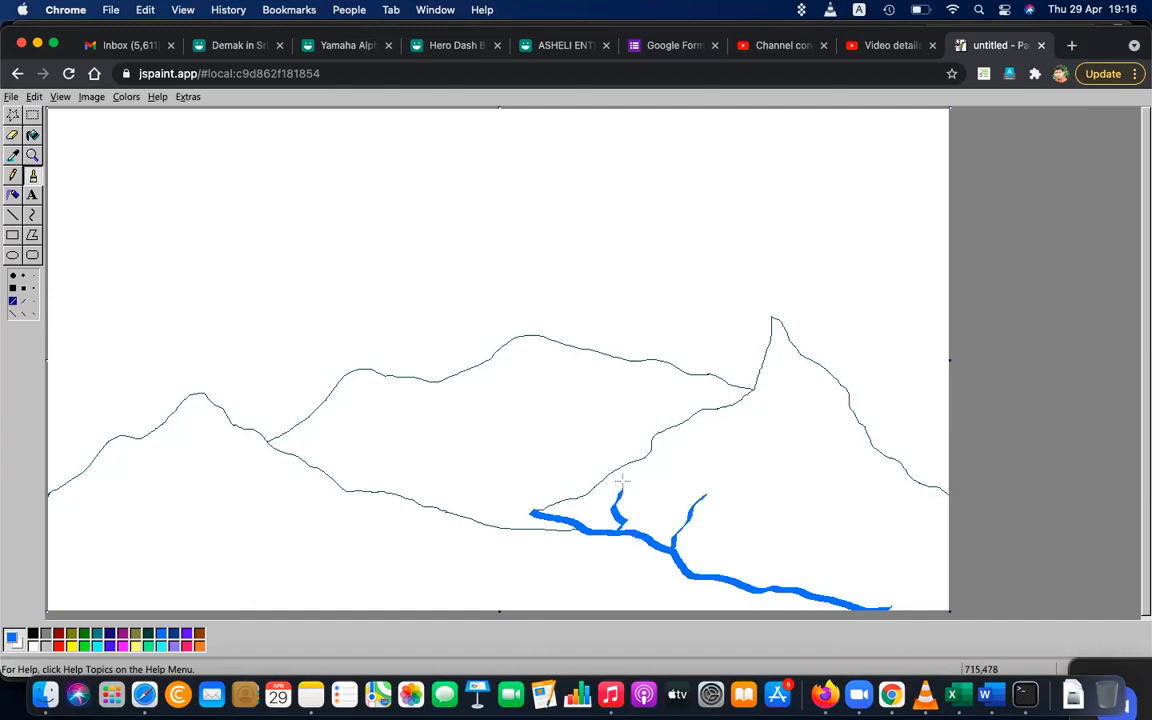
drag(636, 452, 617, 518)
- Paint a solid blue pond atop the upper stream branch and a solid blue lake in the valley at the river's start
mouse_move(638, 455)
mouse_down()
mouse_move(662, 447)
mouse_move(688, 459)
mouse_move(659, 443)
mouse_move(686, 463)
mouse_up()
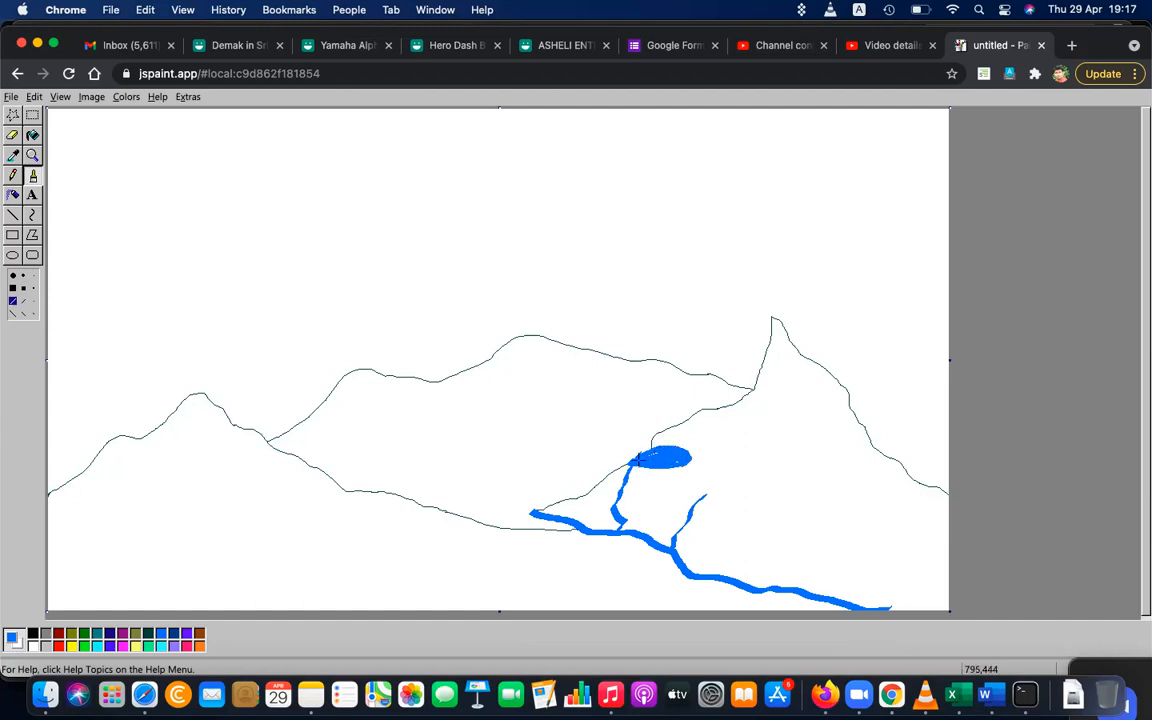
drag(629, 454, 655, 452)
mouse_move(462, 515)
mouse_down()
mouse_move(570, 527)
mouse_move(466, 516)
mouse_up()
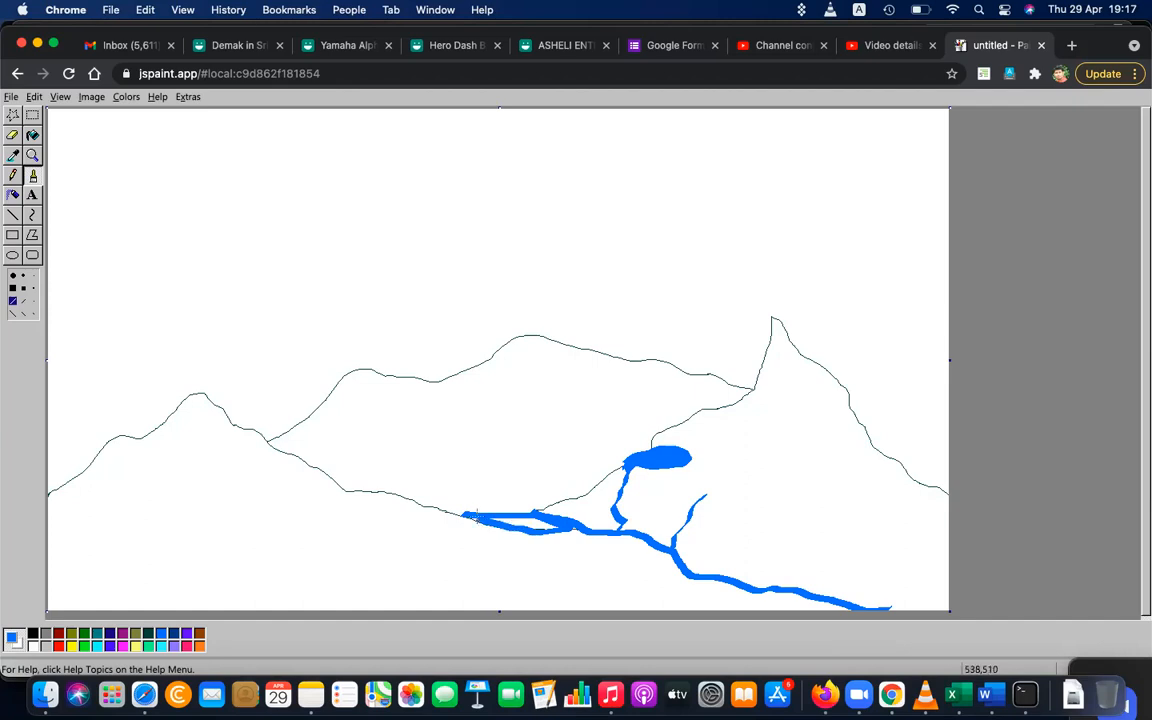
mouse_move(537, 520)
mouse_down()
mouse_move(510, 520)
mouse_move(553, 530)
mouse_up()
drag(517, 509, 463, 518)
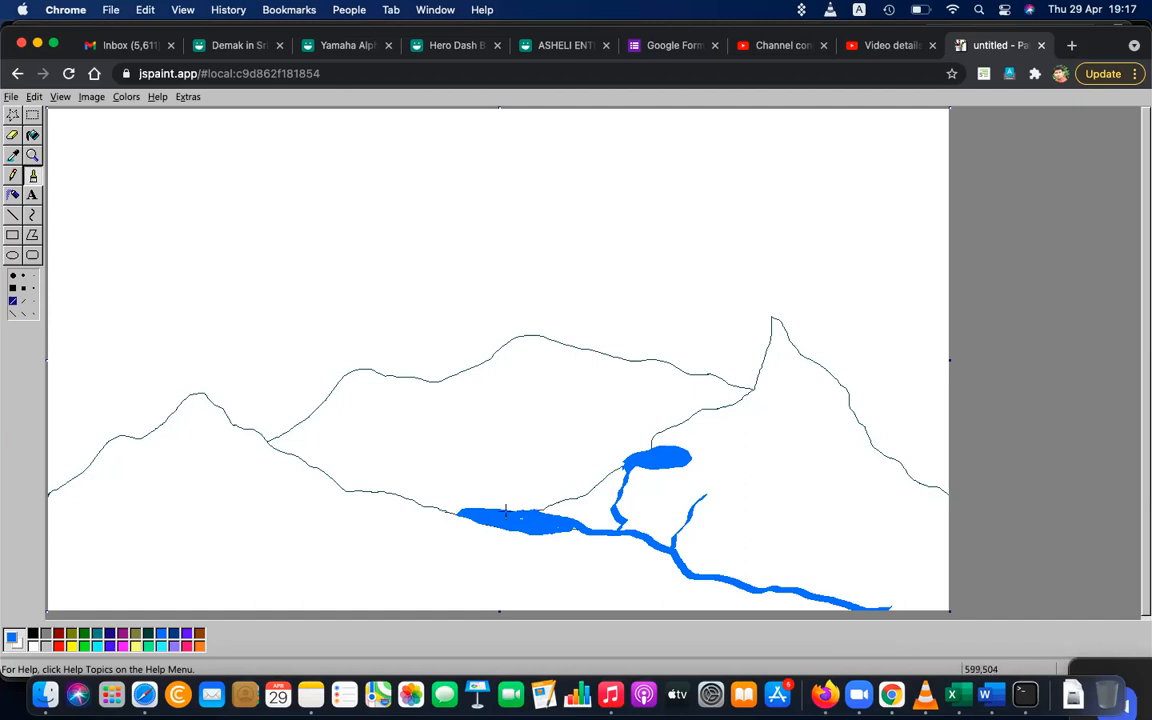
drag(465, 518, 455, 518)
drag(450, 510, 548, 508)
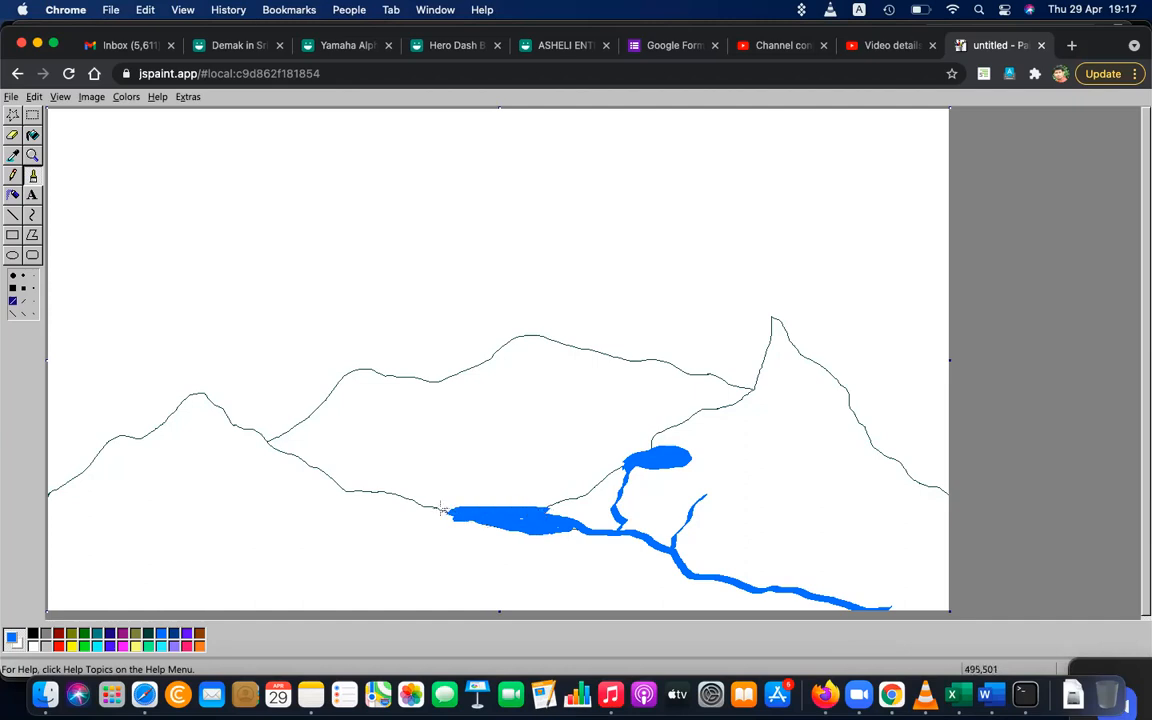
drag(442, 510, 461, 511)
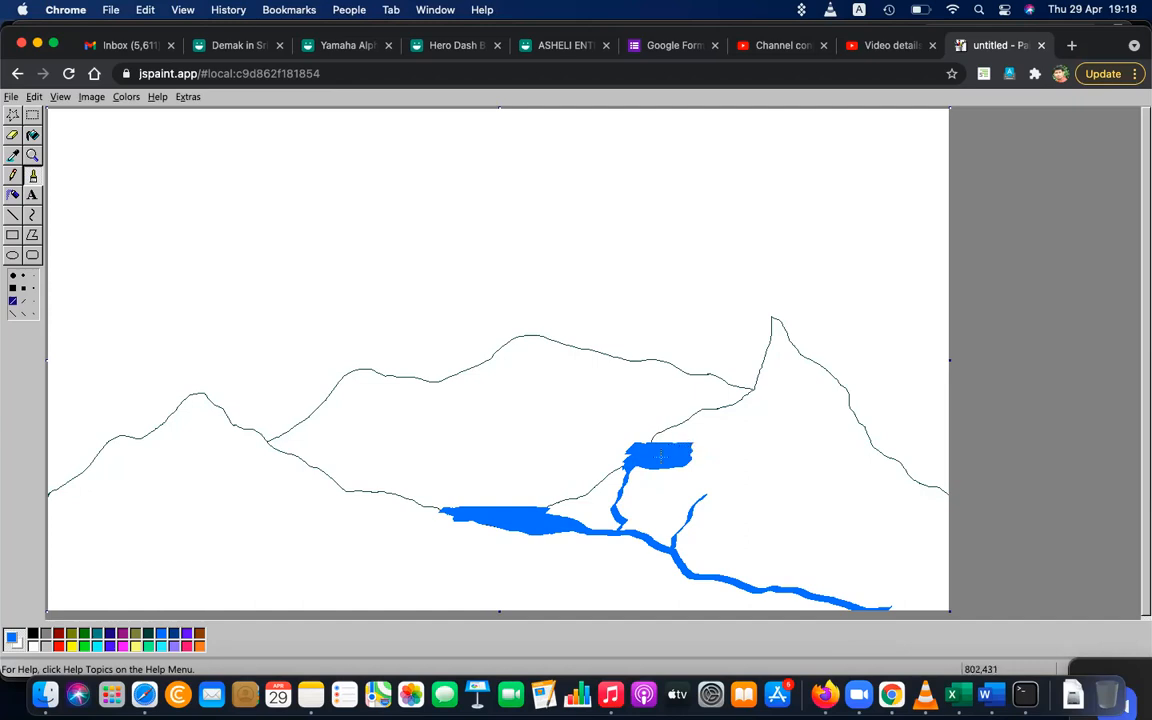
drag(621, 454, 625, 462)
- Fill the left foreground mountain with dark green using the Fill tool, undoing the stray blue fill first
click(33, 137)
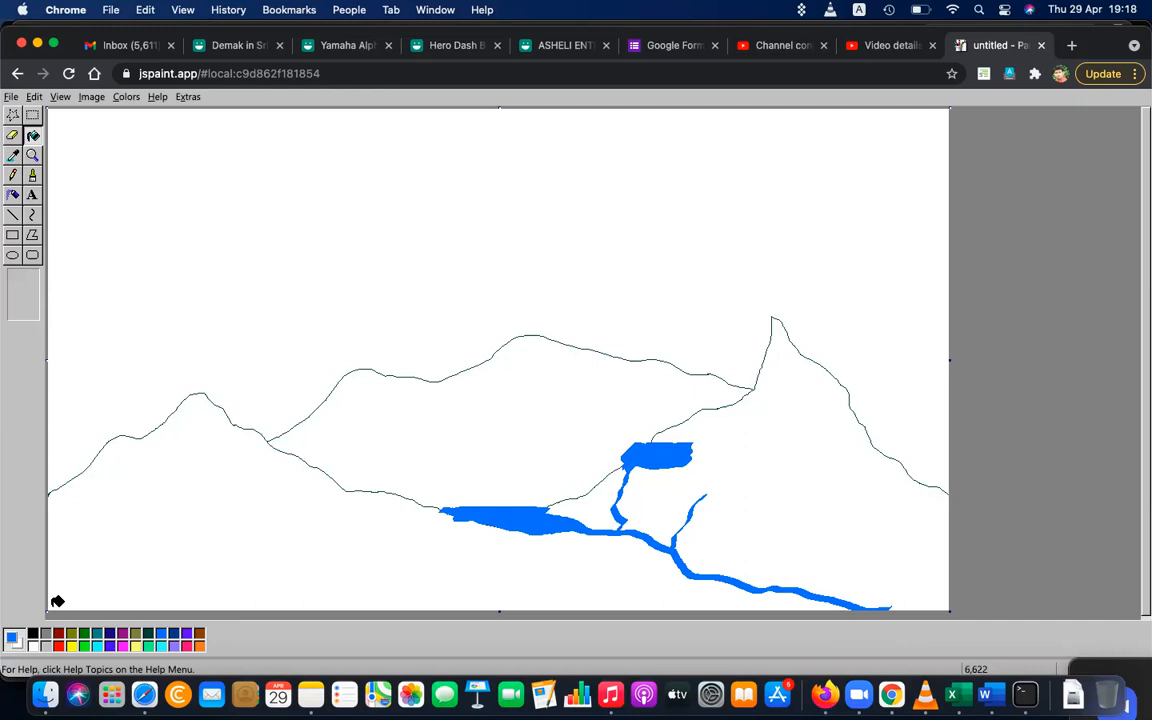
click(507, 572)
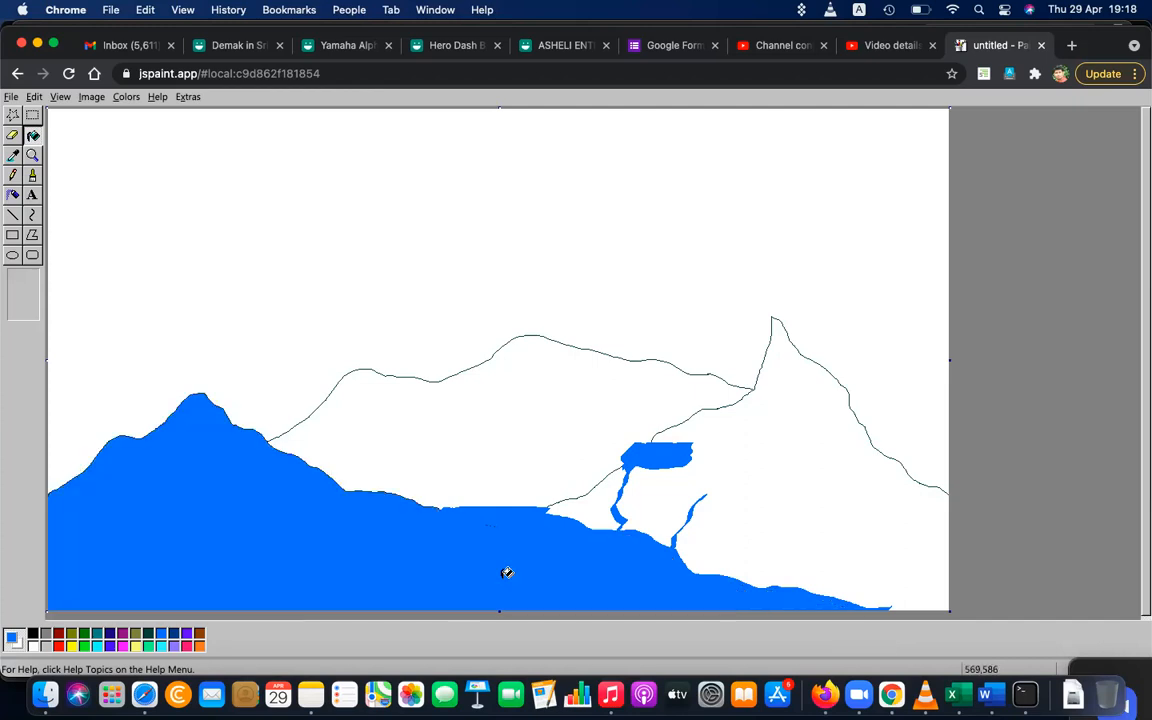
key(ctrl+z)
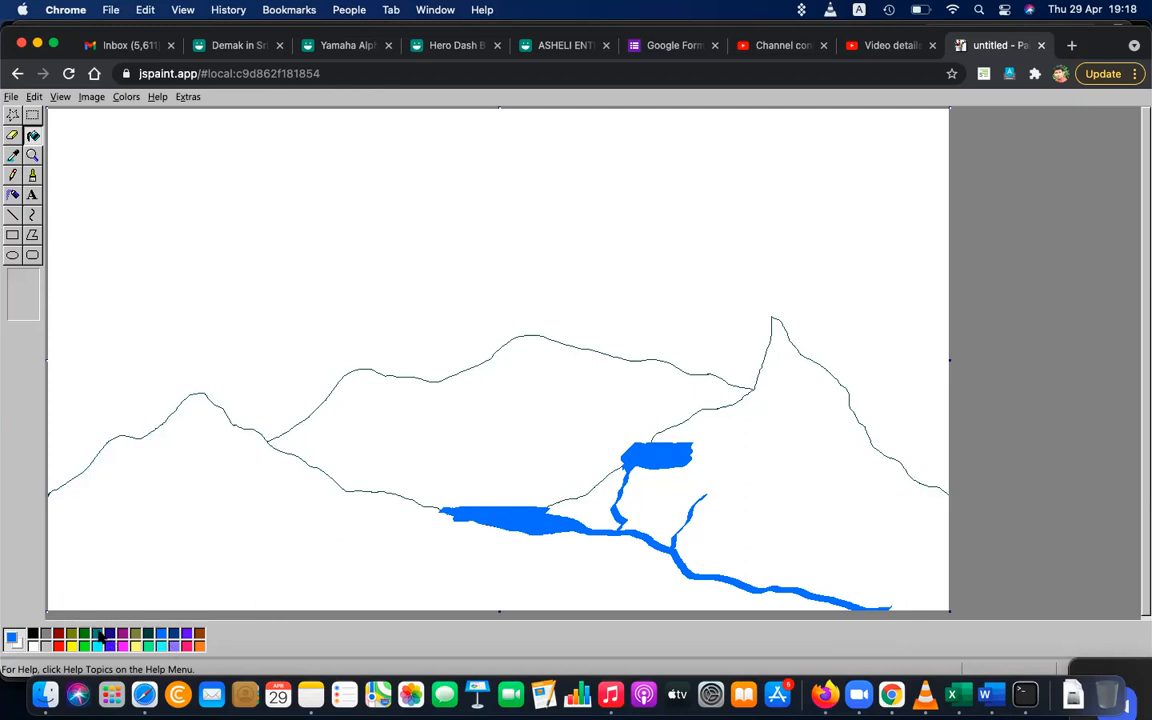
click(204, 526)
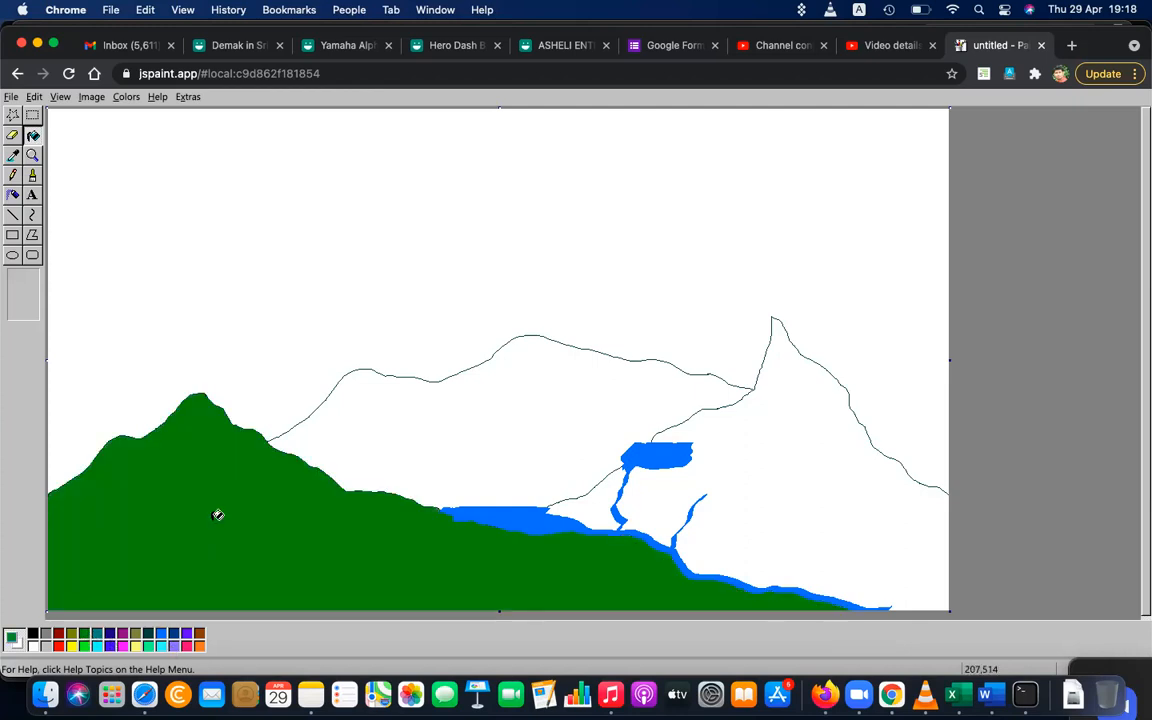
- Fill the middle mountain with dark teal and the right mountain, including the gap beside the stream, with navy blue
click(148, 638)
click(381, 391)
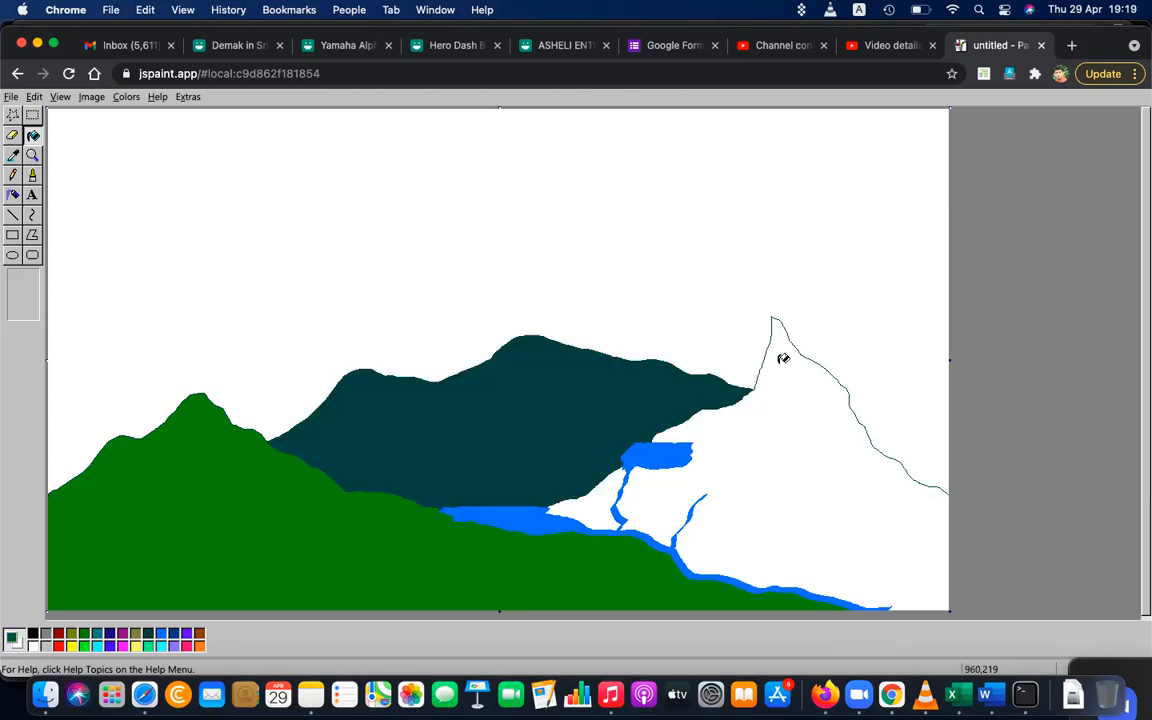
click(160, 633)
click(813, 510)
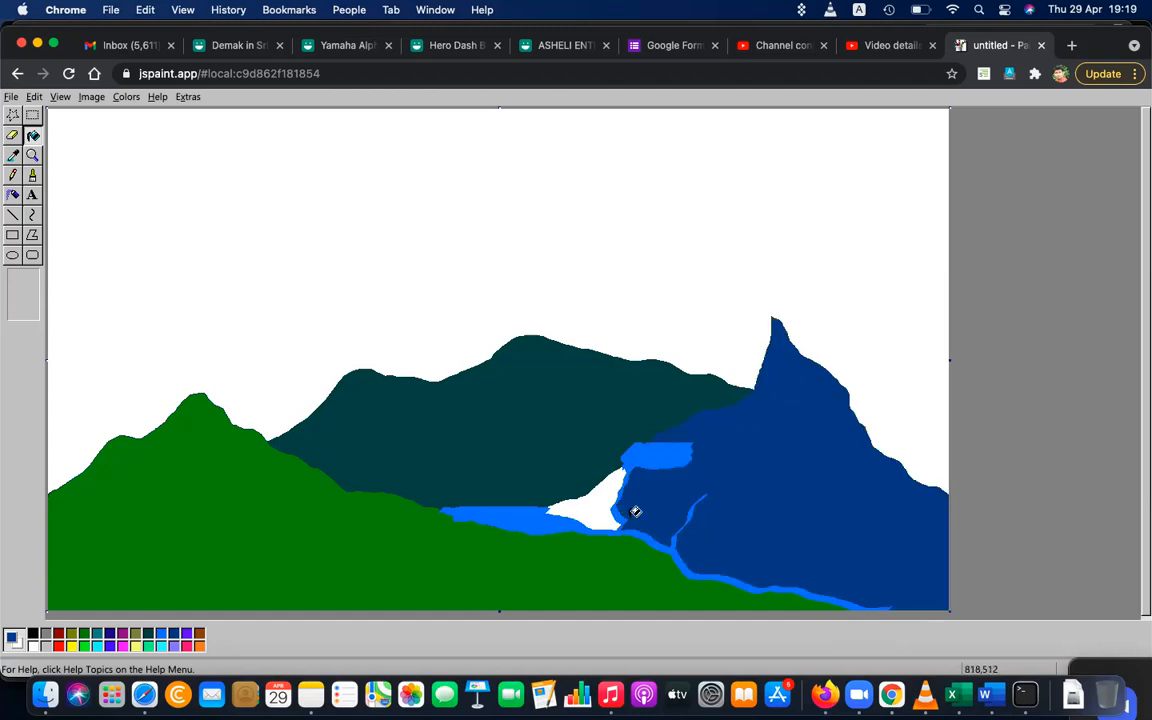
click(604, 499)
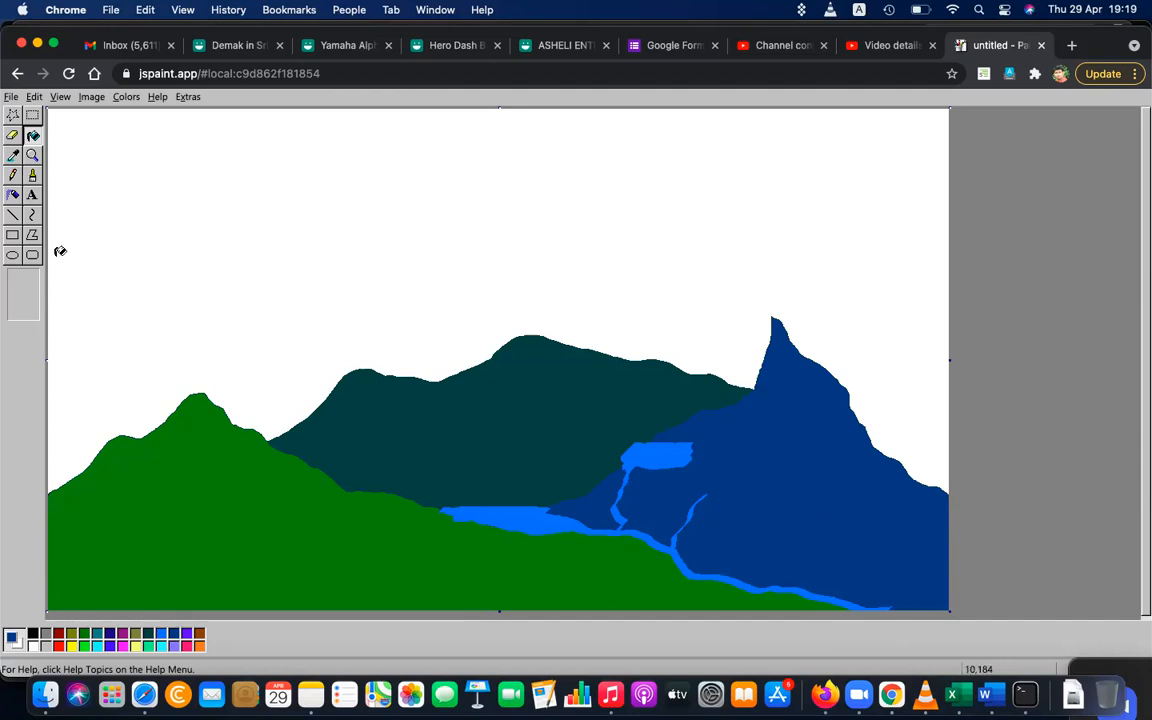
- Fill the white sky above the mountains with light cyan
click(160, 636)
click(167, 650)
click(935, 152)
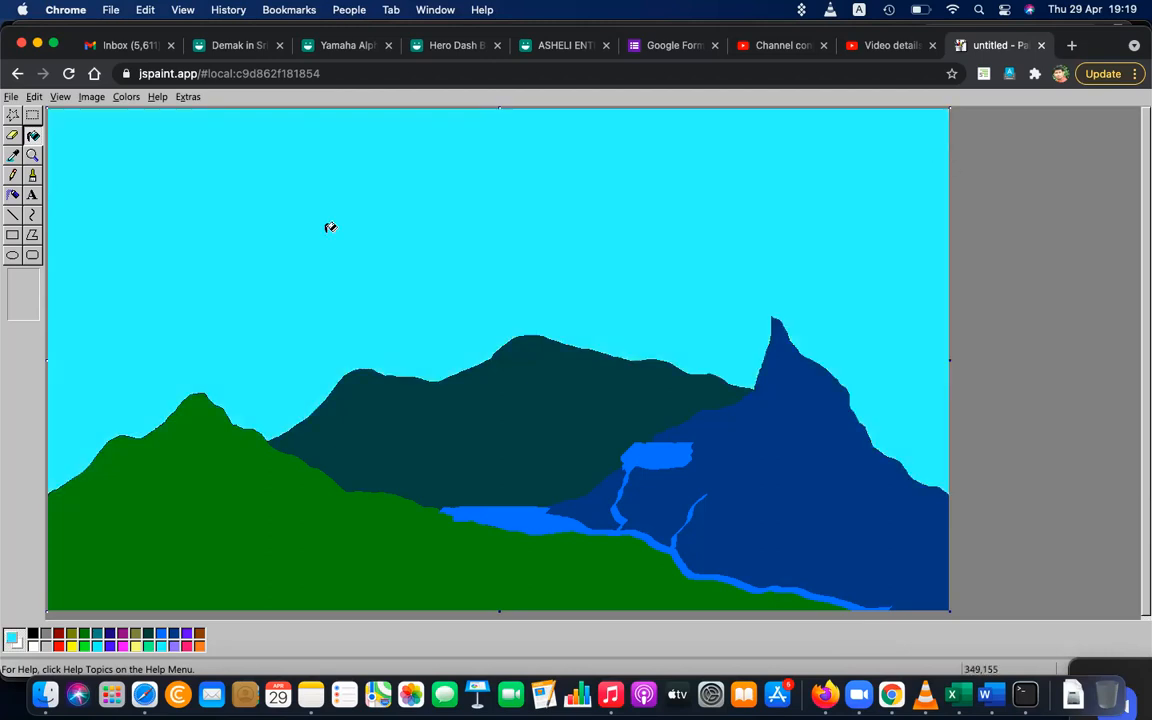
- Refill the right mountain, including the patch beside the upper stream, with teal and the whole sky with black
click(33, 177)
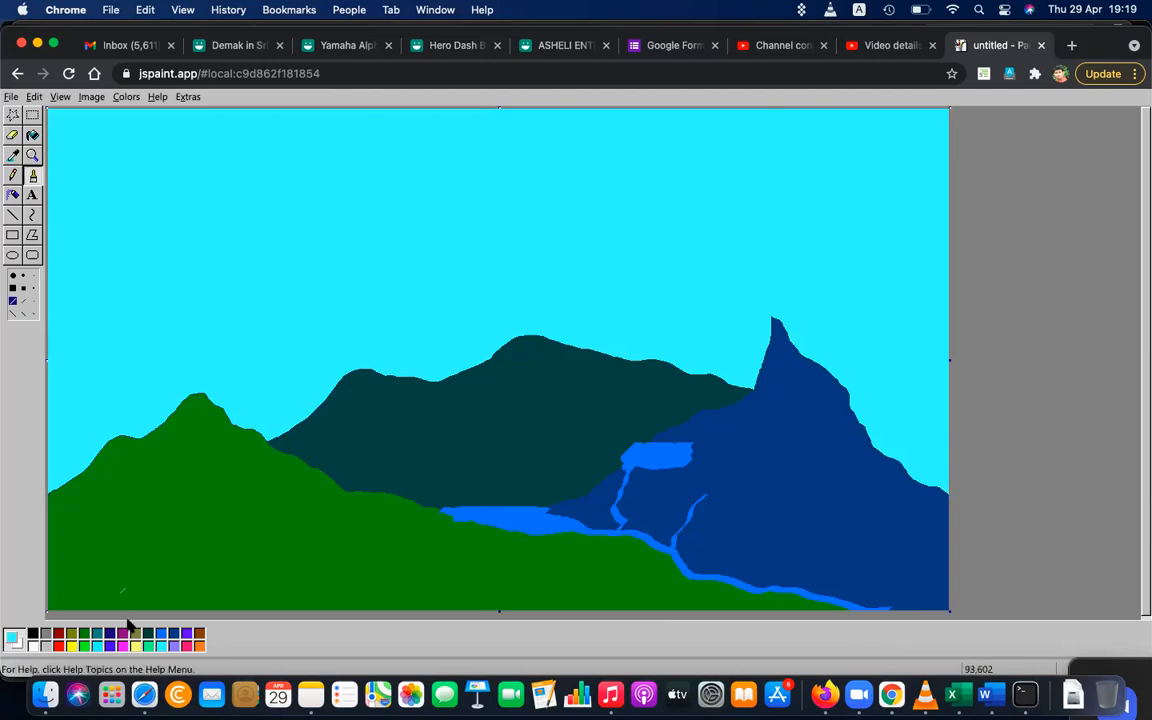
click(85, 633)
click(33, 135)
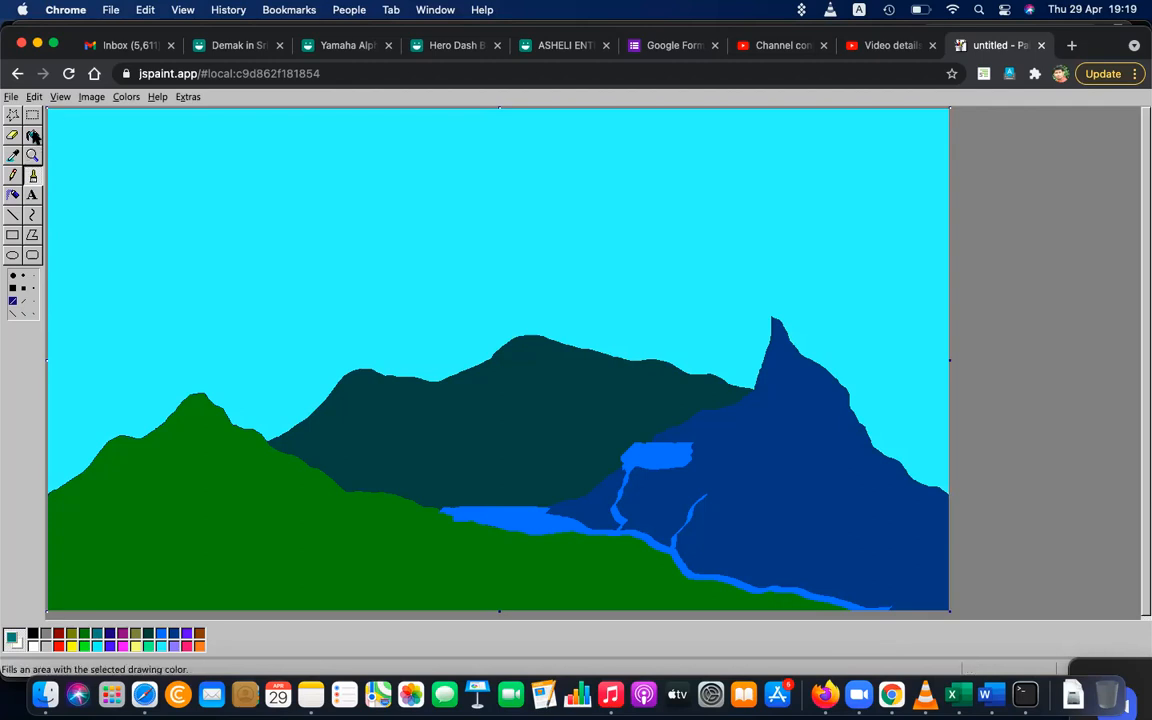
click(740, 455)
click(615, 490)
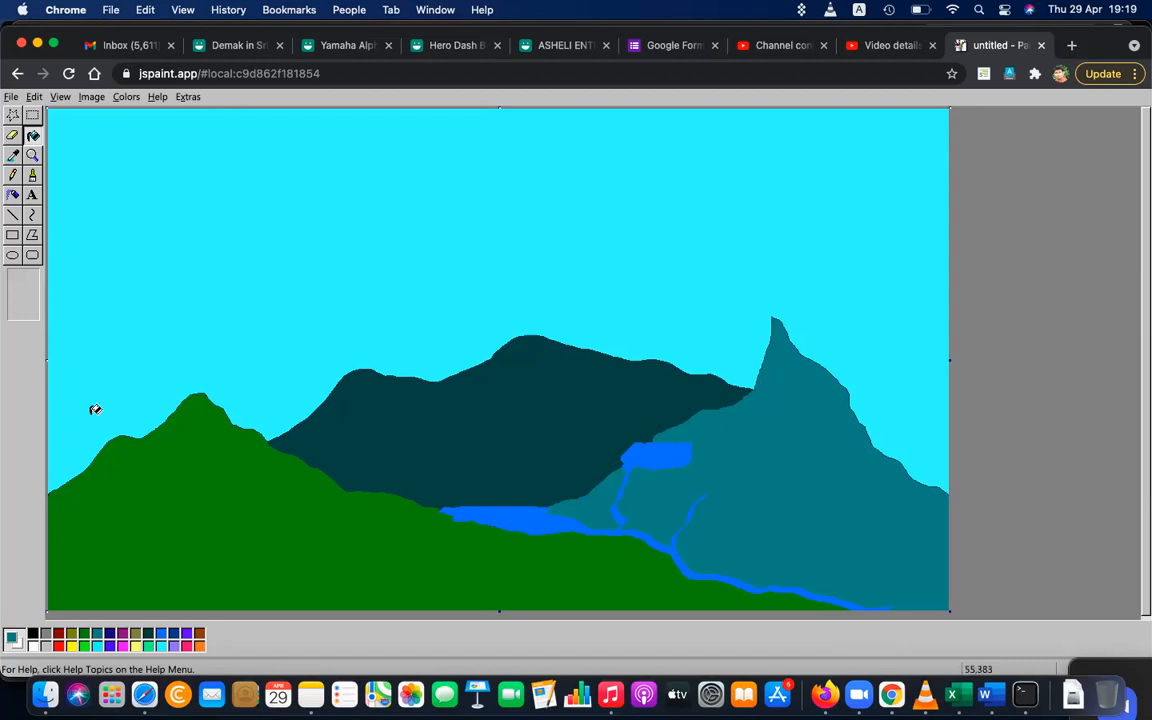
click(33, 634)
click(762, 139)
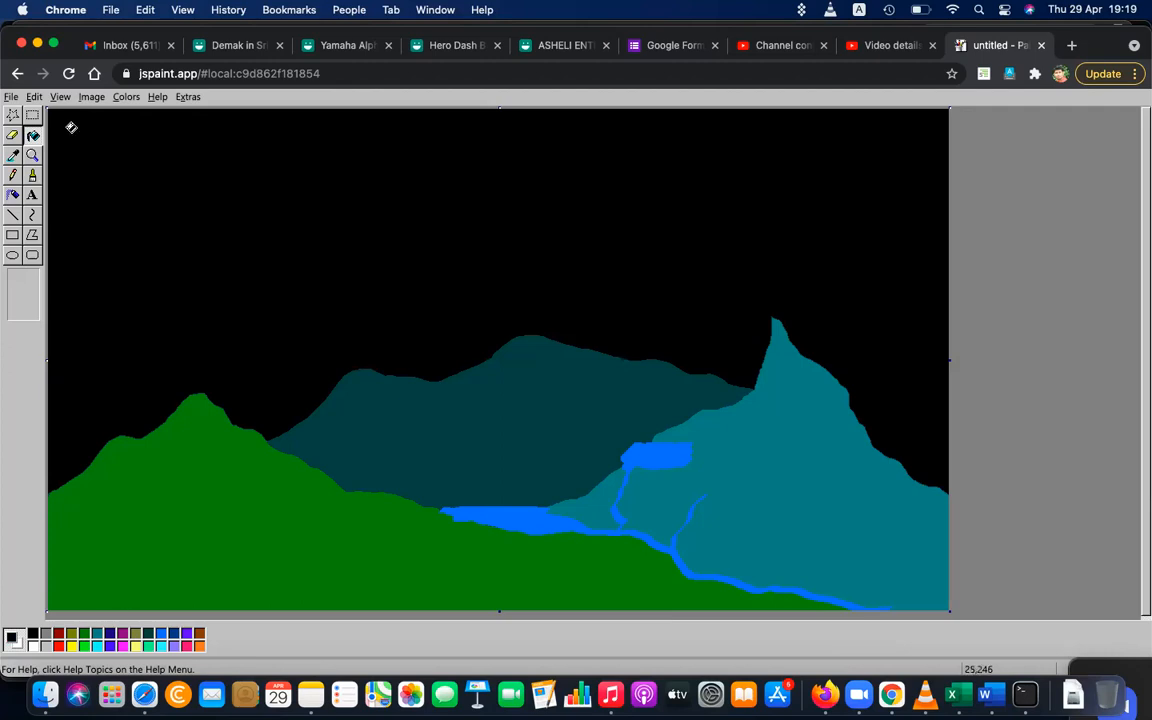
- Draw a solid yellow circle without an outline as a moon over the middle mountain's left peak, about 70 pixels wide
click(13, 254)
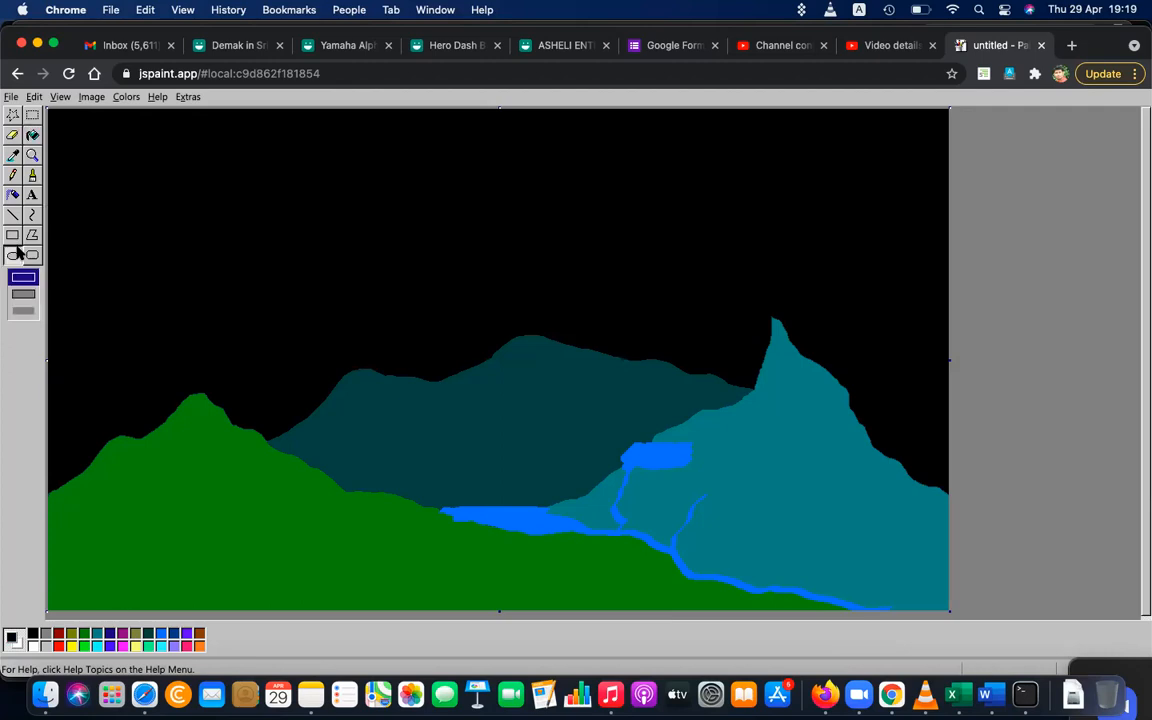
click(23, 310)
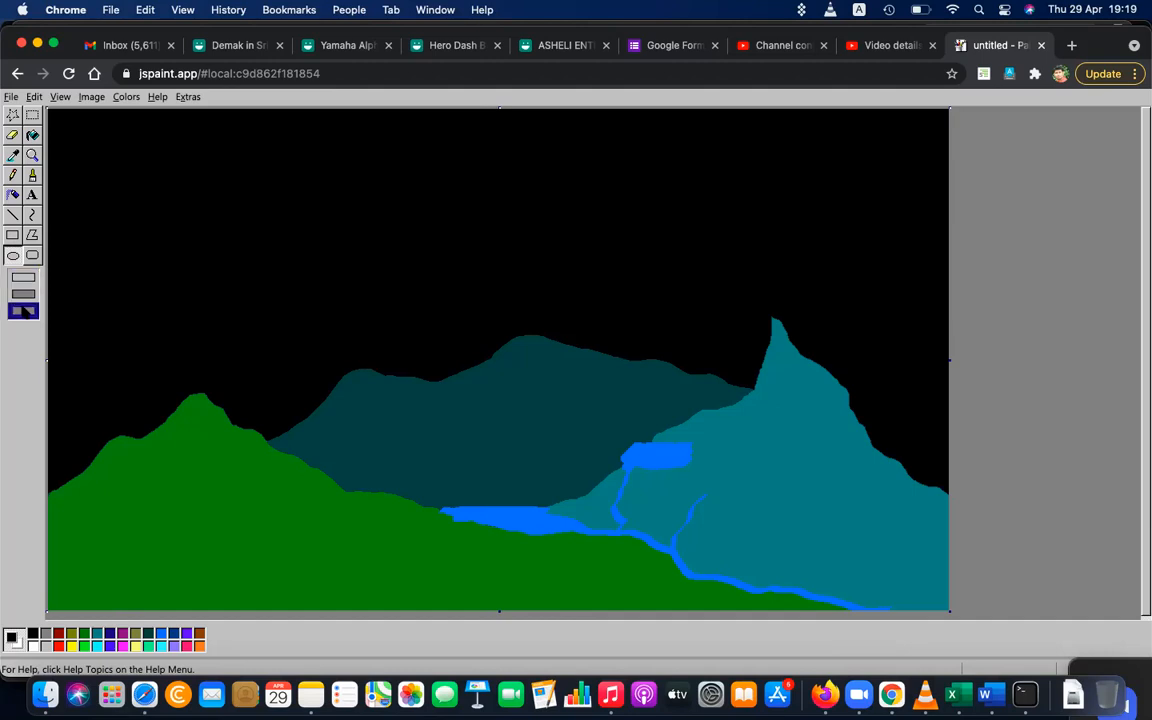
click(71, 646)
drag(354, 333, 376, 350)
drag(424, 389, 435, 410)
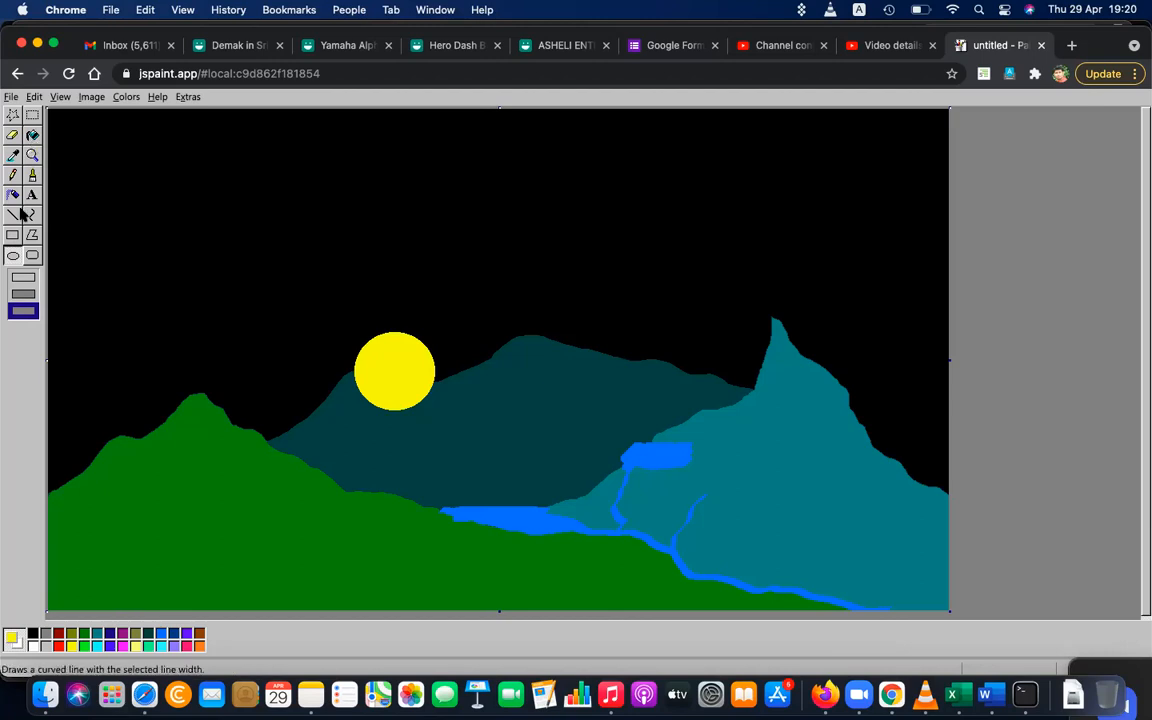
- Trace the ridge across the moon with a closed black pencil outline and fill the moon's lower part with dark teal
click(15, 175)
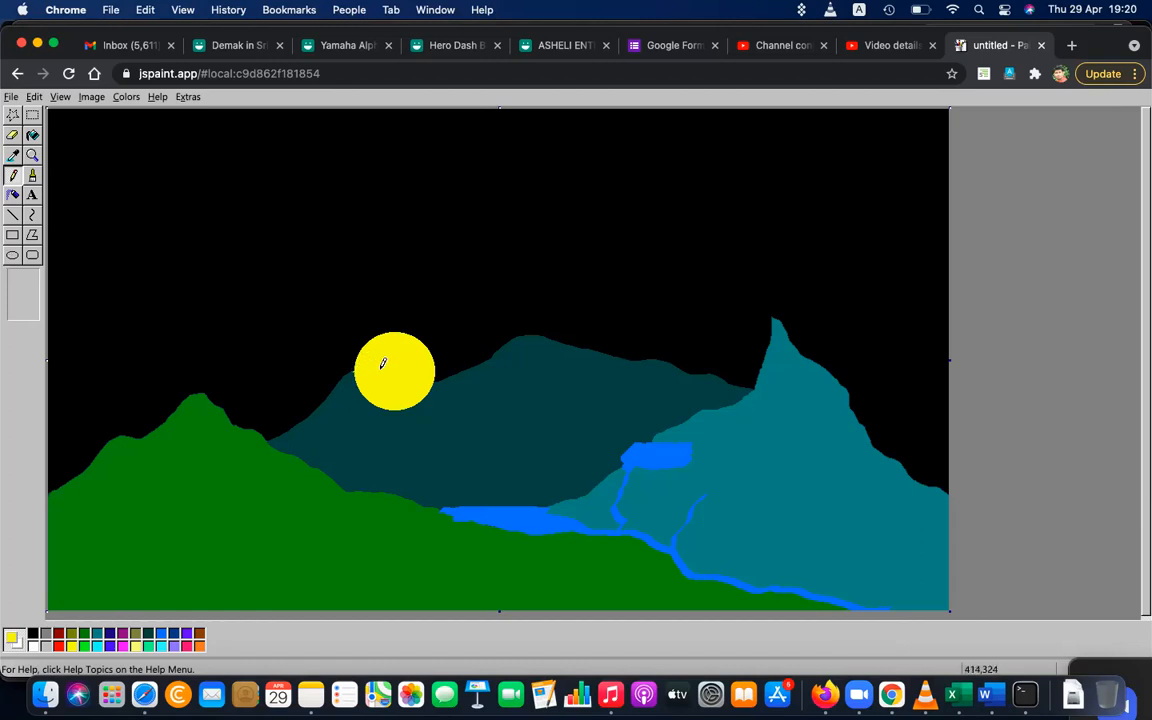
click(32, 633)
drag(353, 369, 446, 377)
drag(365, 436, 353, 376)
click(13, 194)
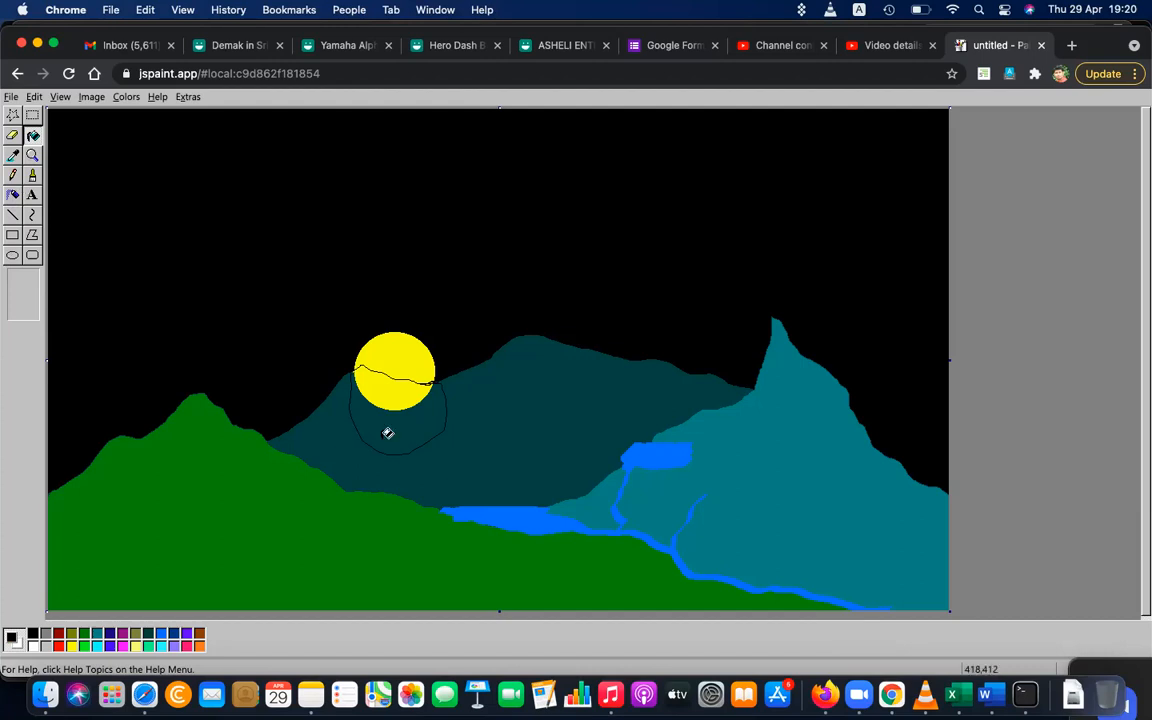
click(148, 633)
click(403, 388)
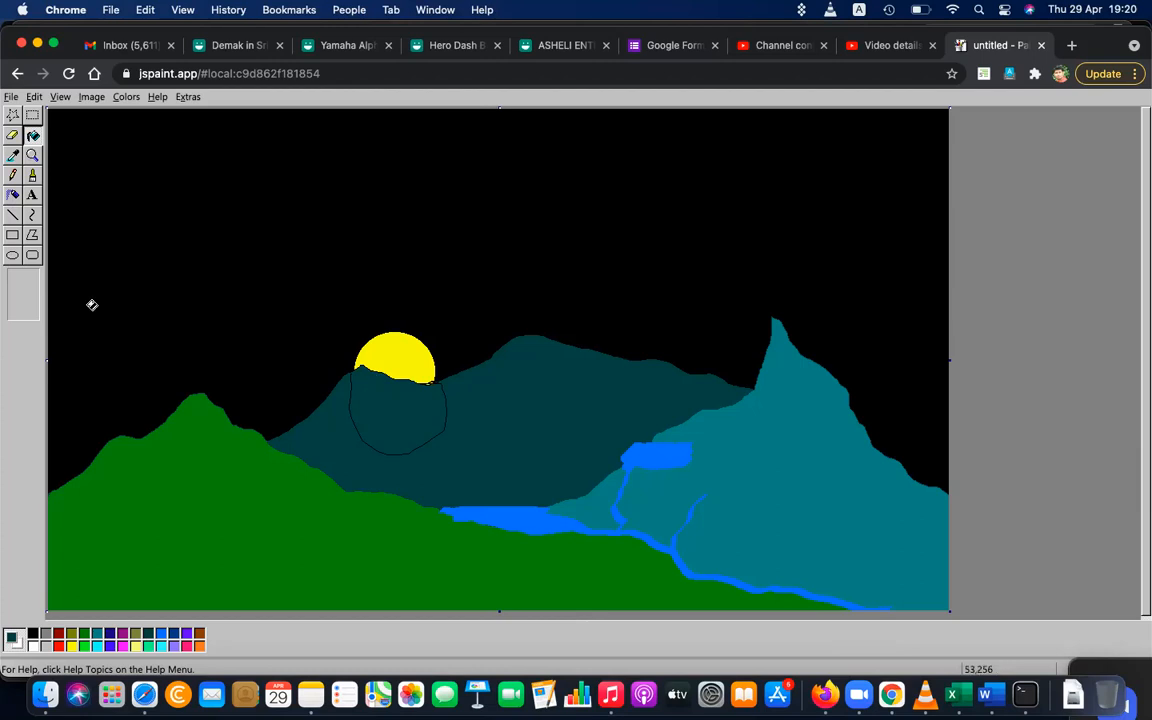
- Paint over the leftover black outline on the mountain below the moon with the dark teal brush
click(14, 172)
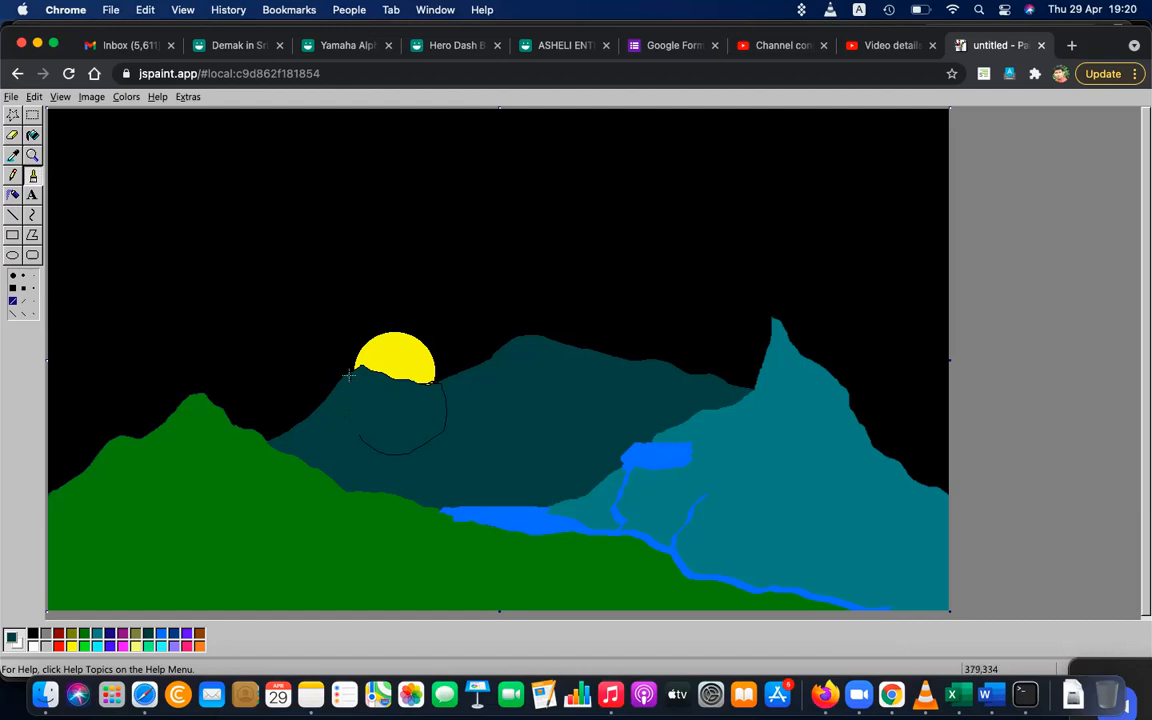
mouse_move(355, 439)
mouse_down()
mouse_move(400, 453)
mouse_move(434, 438)
mouse_up()
mouse_move(451, 403)
mouse_down()
mouse_move(445, 388)
mouse_move(450, 421)
mouse_up()
mouse_move(456, 413)
mouse_down()
mouse_move(422, 450)
mouse_move(445, 422)
mouse_up()
- Paint two small black walking figures on the ridge in front of the moon, using round brushes
click(12, 215)
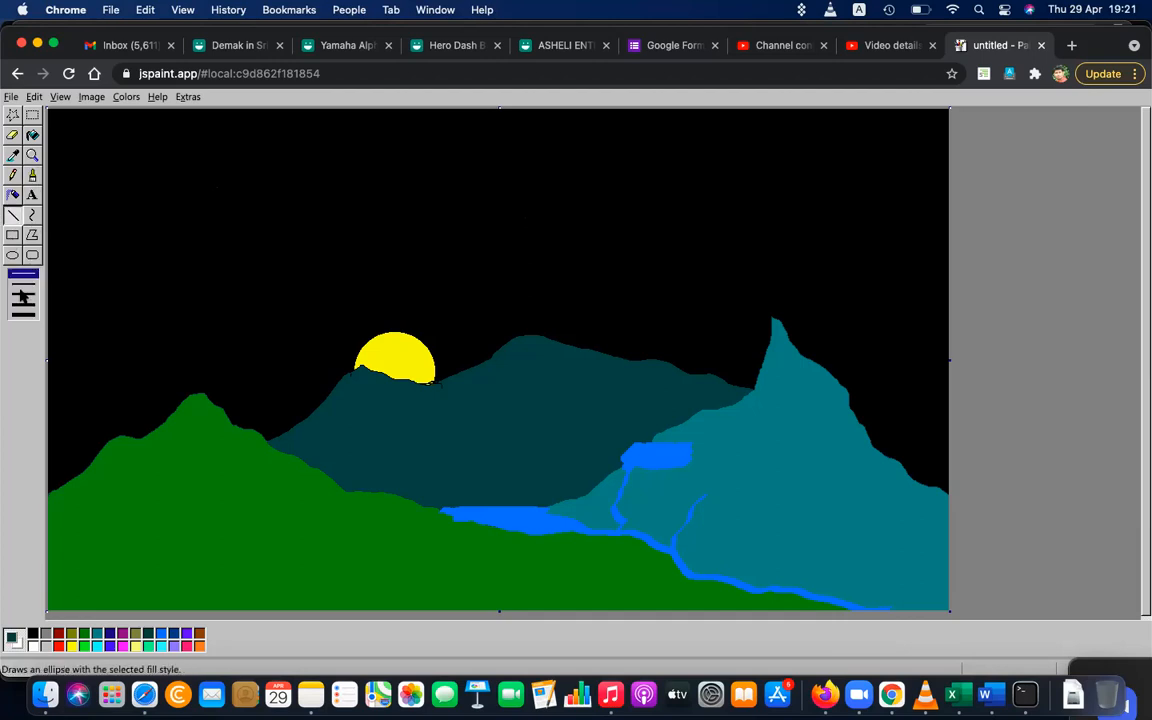
click(14, 172)
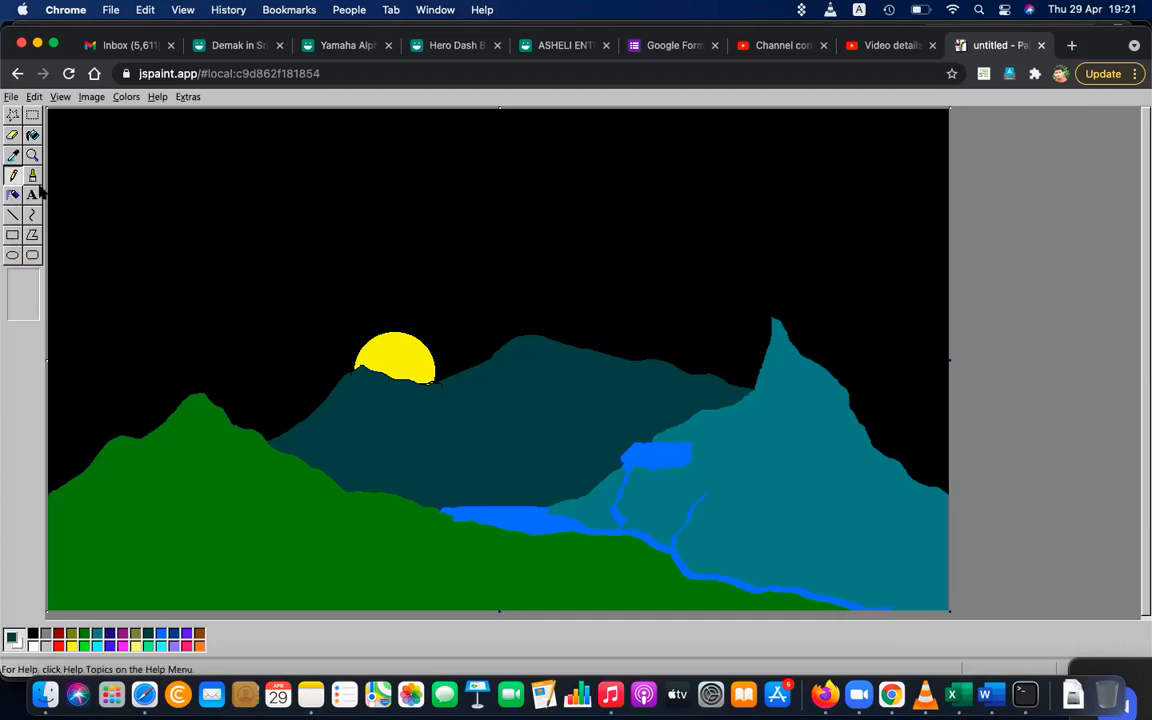
click(34, 634)
click(33, 175)
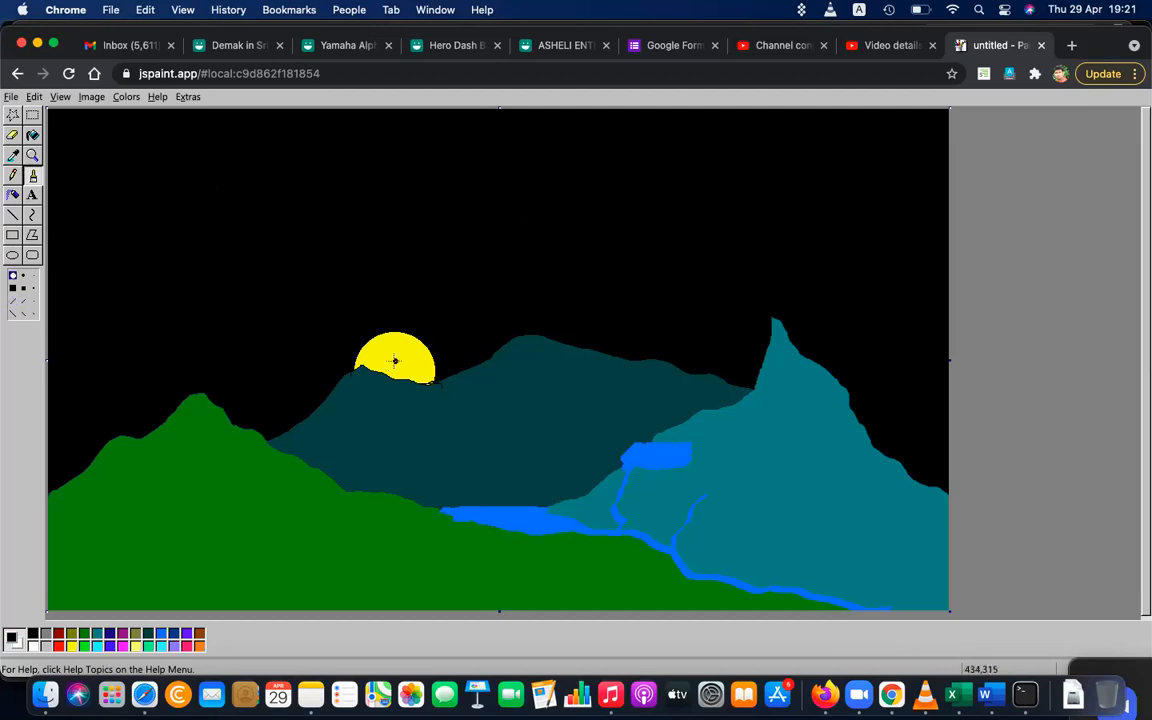
click(395, 362)
click(407, 364)
click(23, 275)
drag(395, 366, 398, 370)
drag(395, 362, 411, 377)
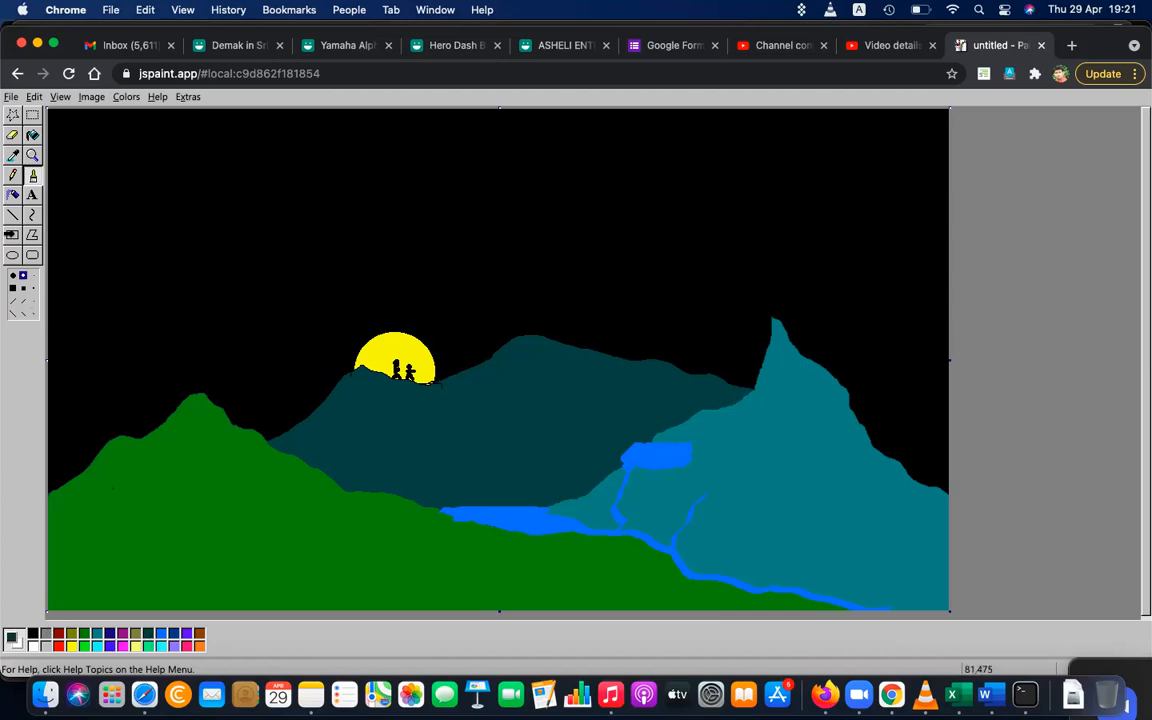
- Cover the stray black marks on the ridge at the moon's lower right edge with the large square dark teal brush
click(13, 289)
click(726, 490)
key(ctrl+z)
click(330, 505)
click(11, 216)
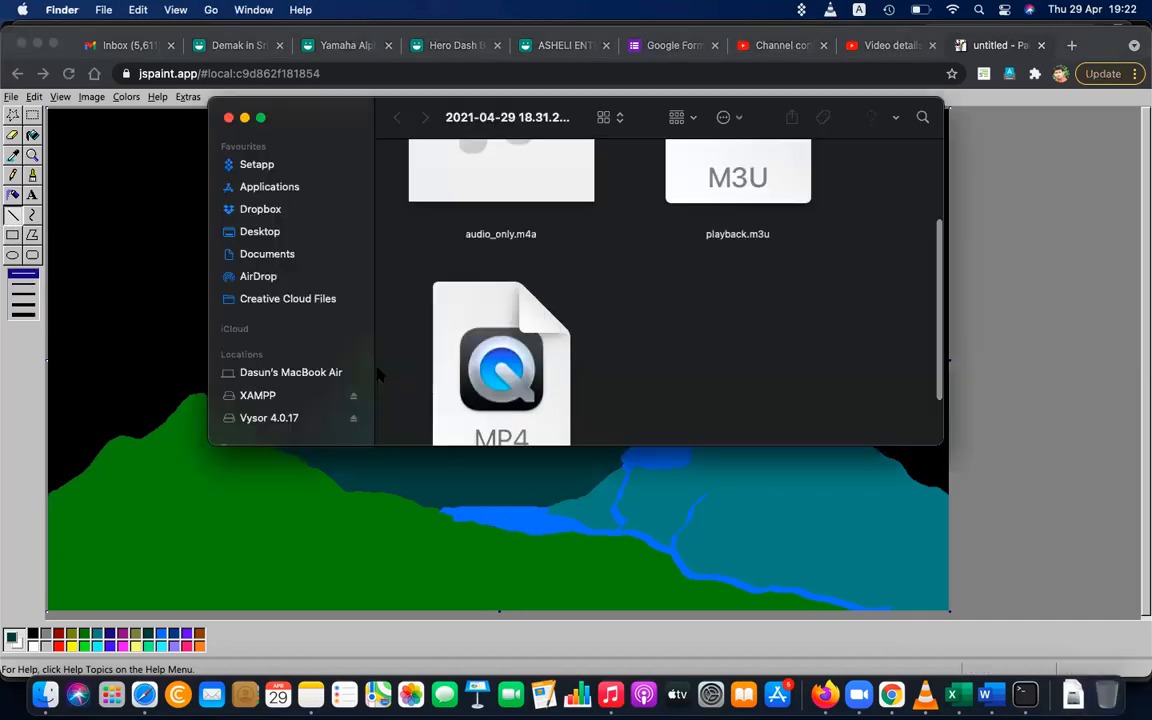
click(207, 106)
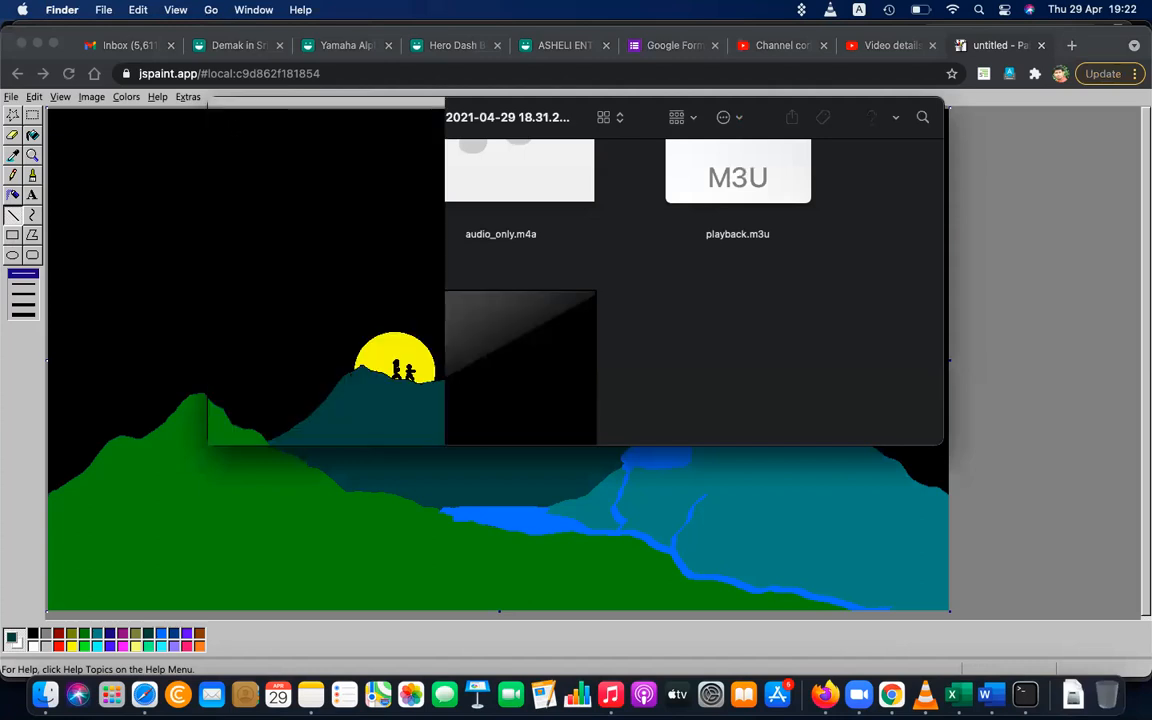
click(383, 376)
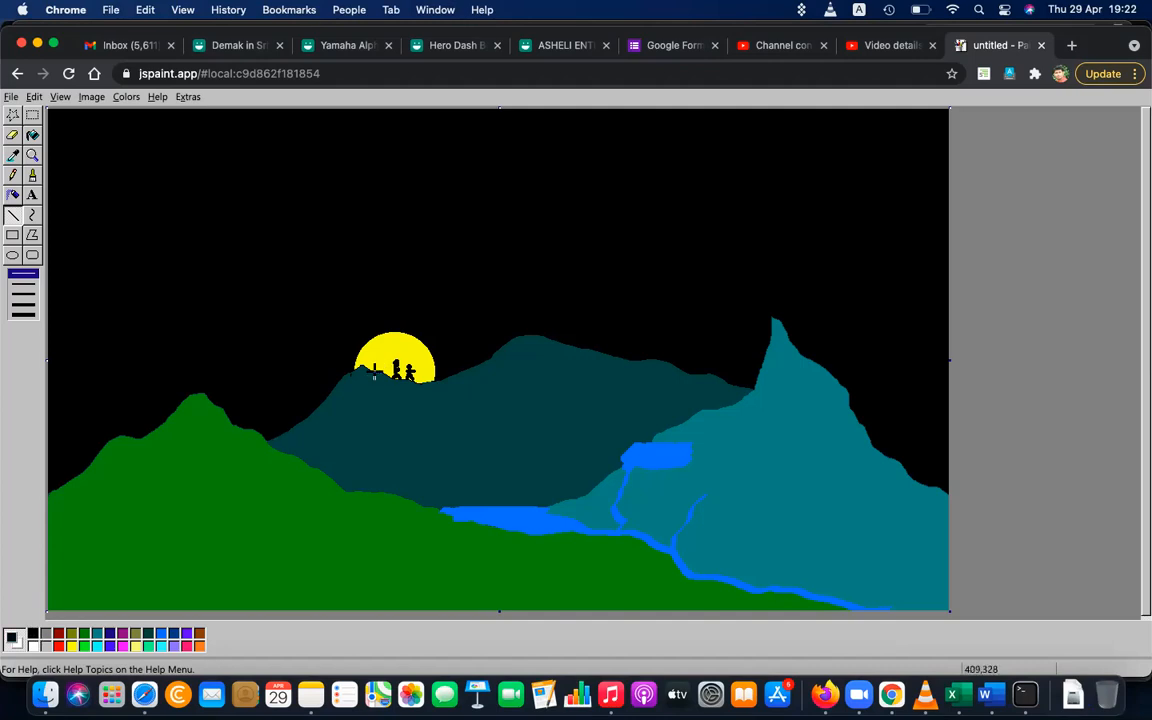
drag(374, 355, 374, 351)
click(13, 174)
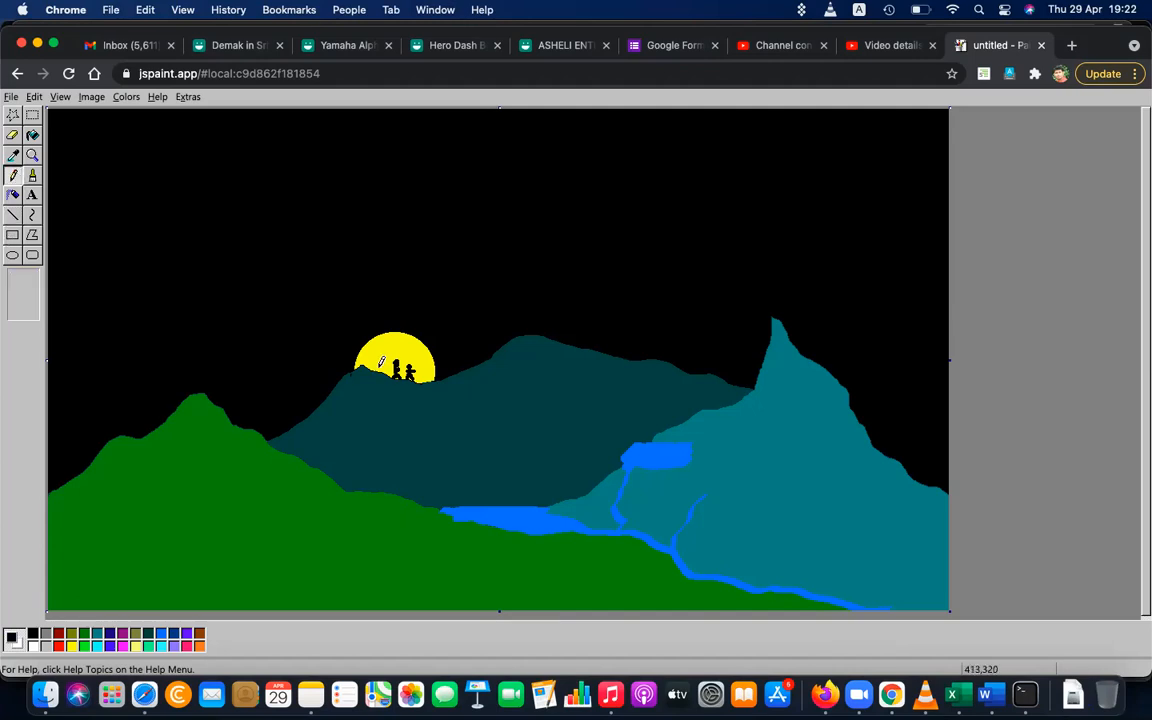
- Paint a black tree silhouette on the ridge to the left of the two figures with the medium square brush
click(32, 175)
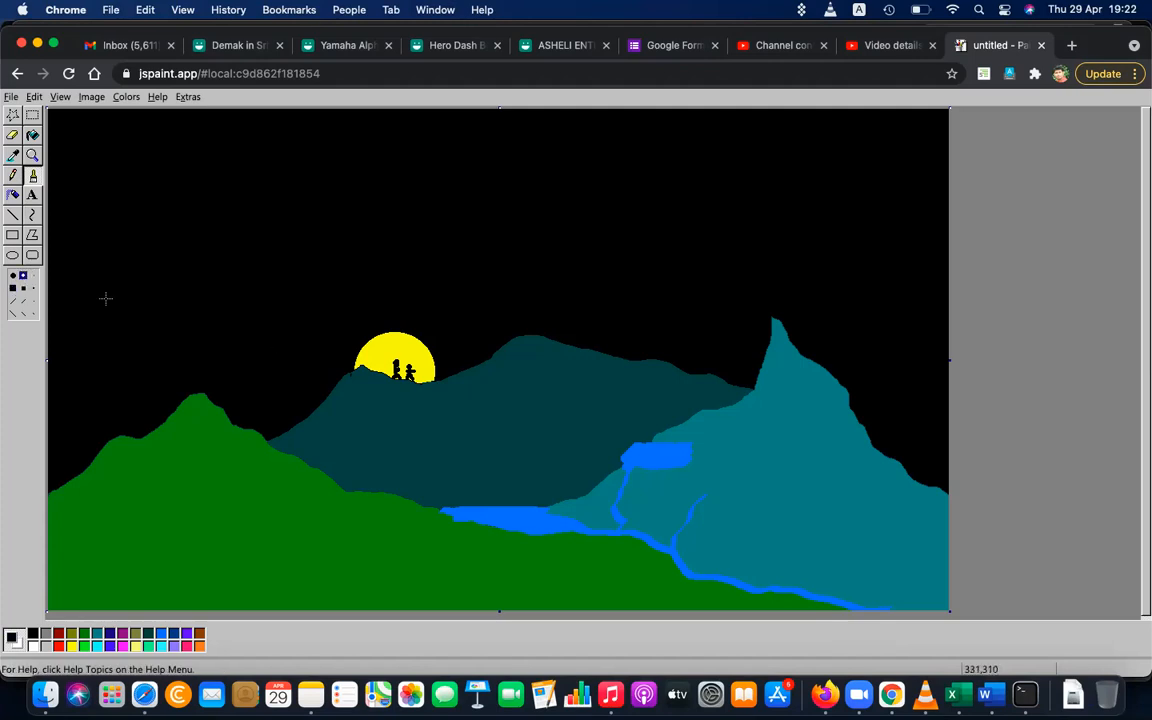
click(23, 288)
drag(380, 346, 387, 340)
drag(380, 340, 379, 343)
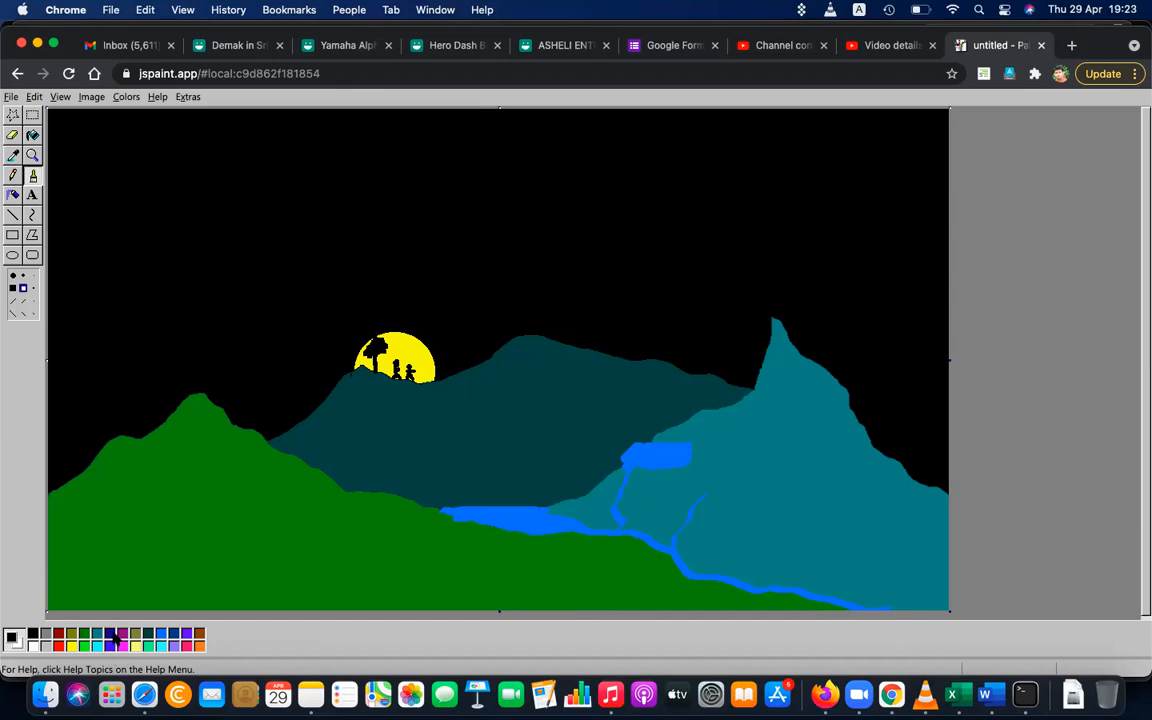
- Paint teal over the right mountain's pond and its stream with the large backslash brush, and widen the peak's steep left slope
click(147, 645)
click(13, 288)
click(13, 313)
mouse_move(612, 476)
mouse_down()
mouse_move(663, 434)
mouse_move(623, 463)
mouse_move(690, 449)
mouse_move(623, 471)
mouse_move(680, 460)
mouse_up()
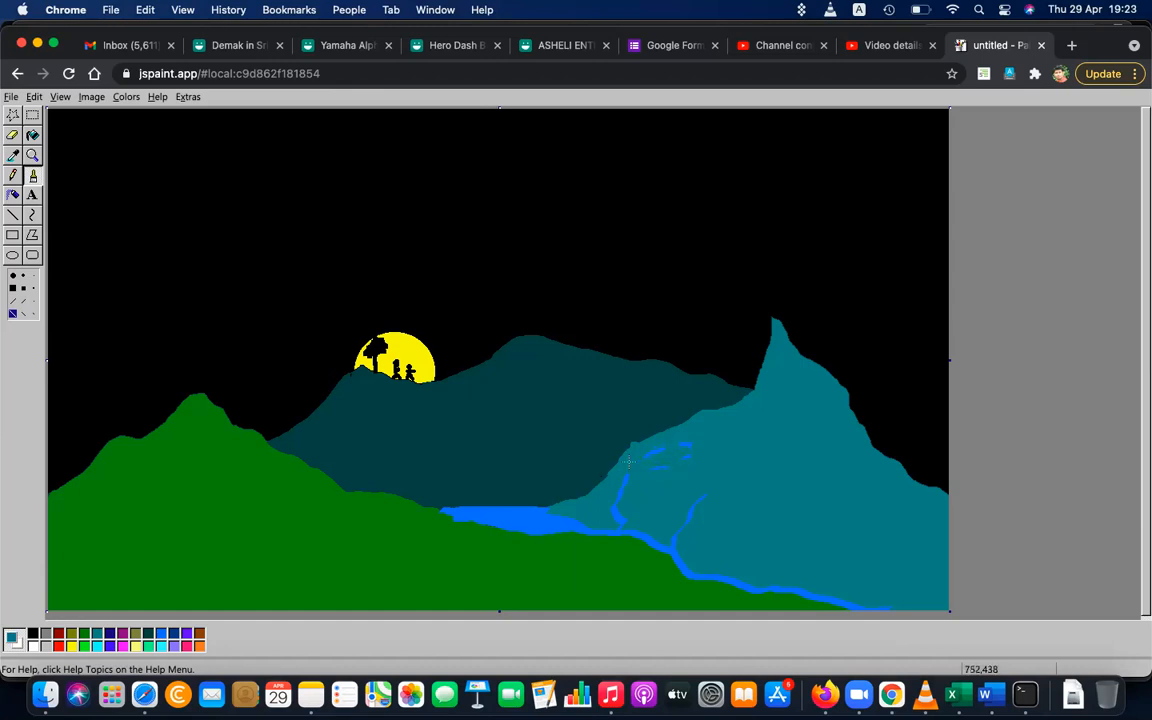
mouse_move(689, 451)
mouse_down()
mouse_move(658, 471)
mouse_move(627, 471)
mouse_move(616, 517)
mouse_up()
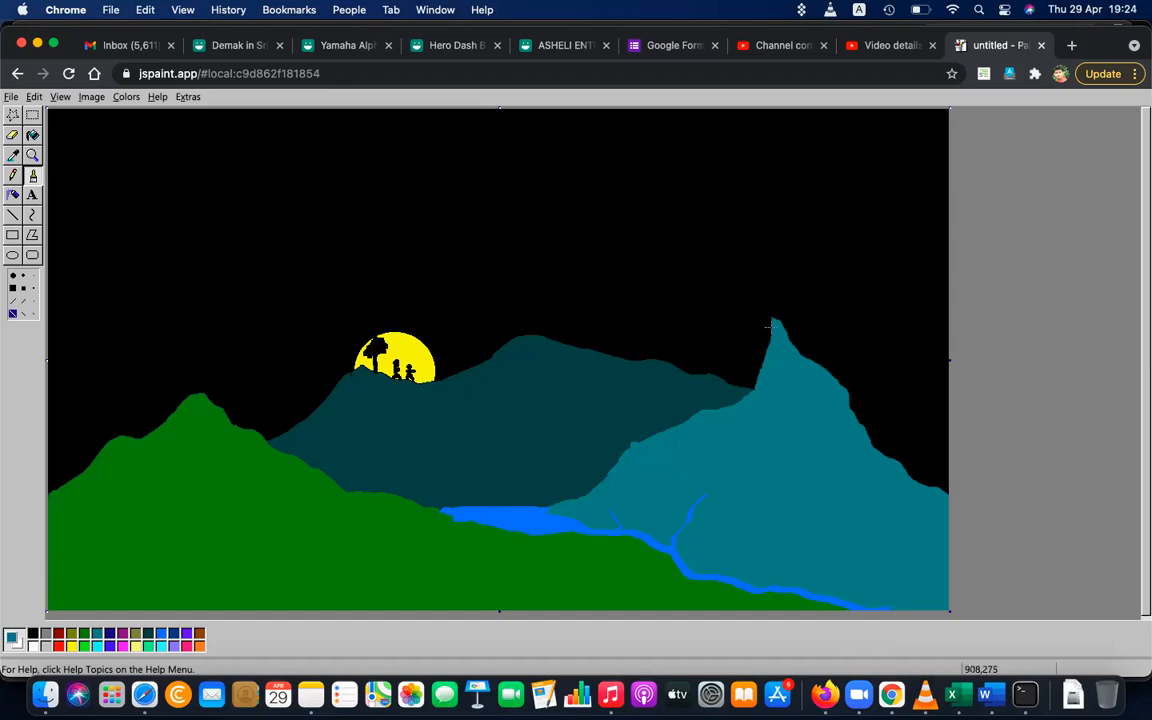
mouse_move(765, 349)
mouse_down()
mouse_move(737, 399)
mouse_move(762, 375)
mouse_move(734, 409)
mouse_move(713, 429)
mouse_move(750, 386)
mouse_move(708, 421)
mouse_up()
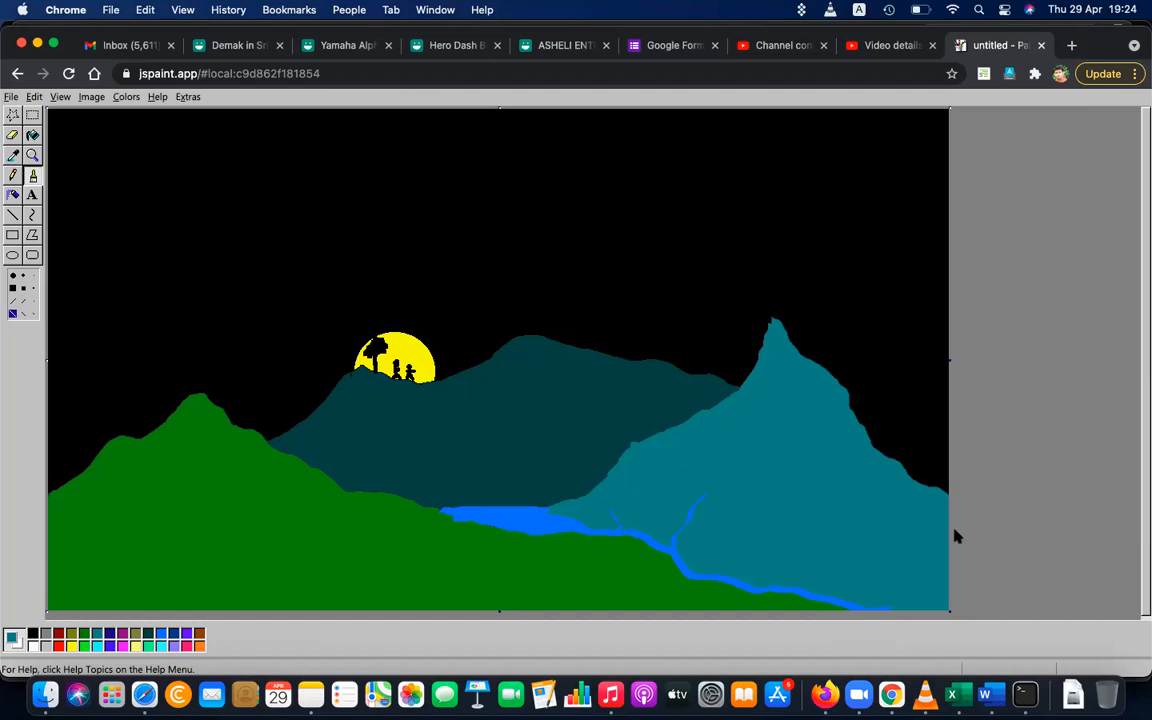